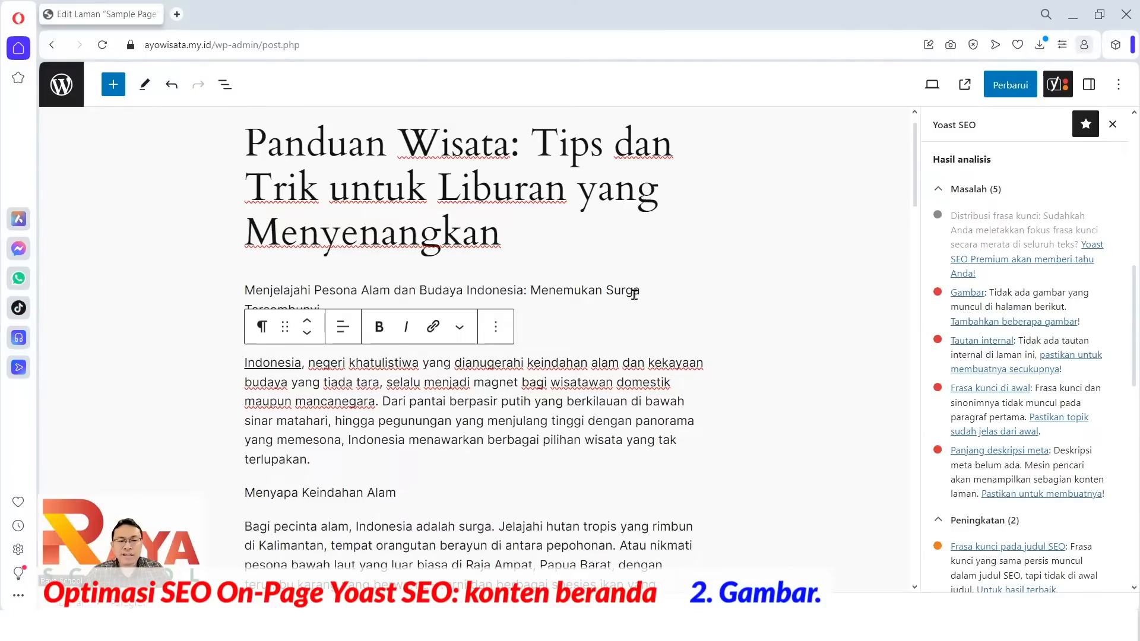
scroll(629, 294, "down", 3)
left_click(572, 291)
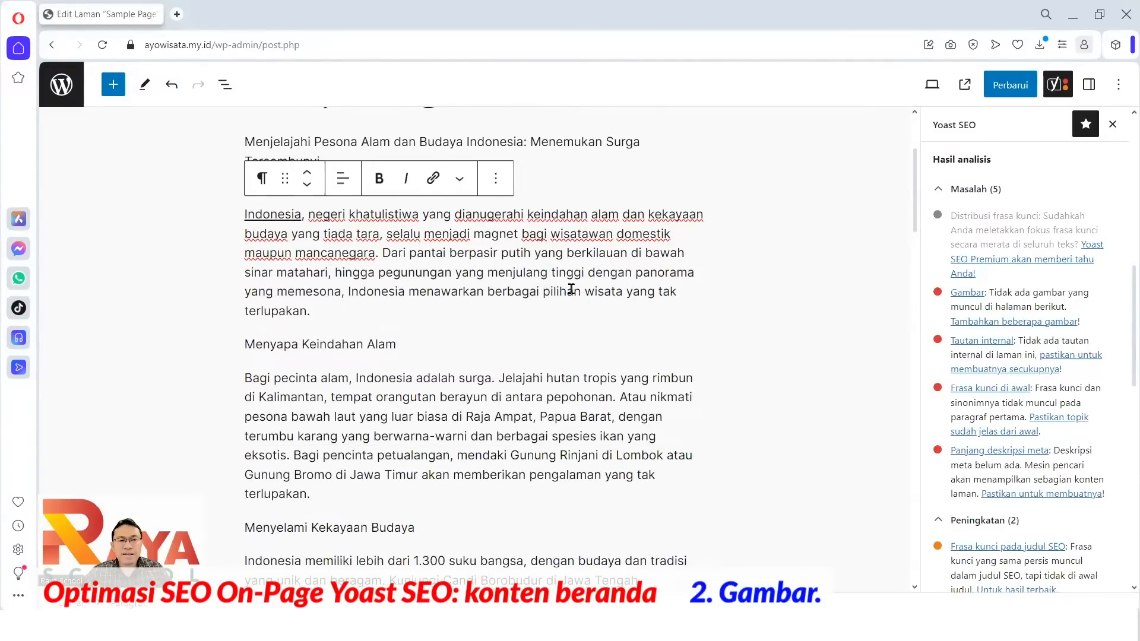
scroll(572, 290, "up", 1)
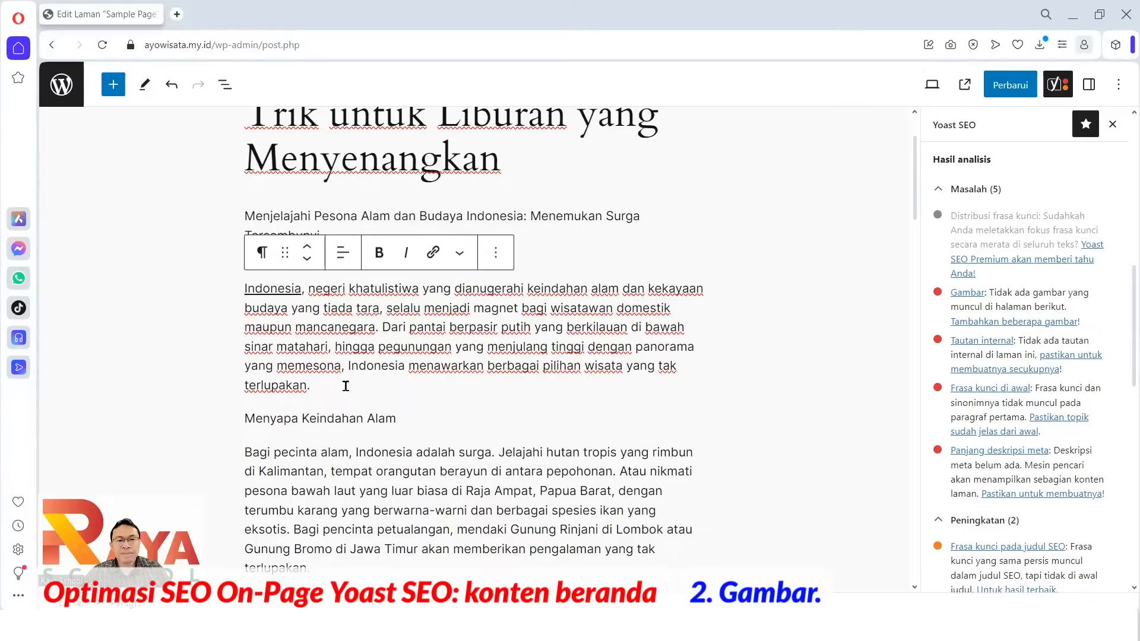
- Search the web for "pexels" in a new browser tab and open the Pexels website
left_click(177, 14)
left_click(223, 48)
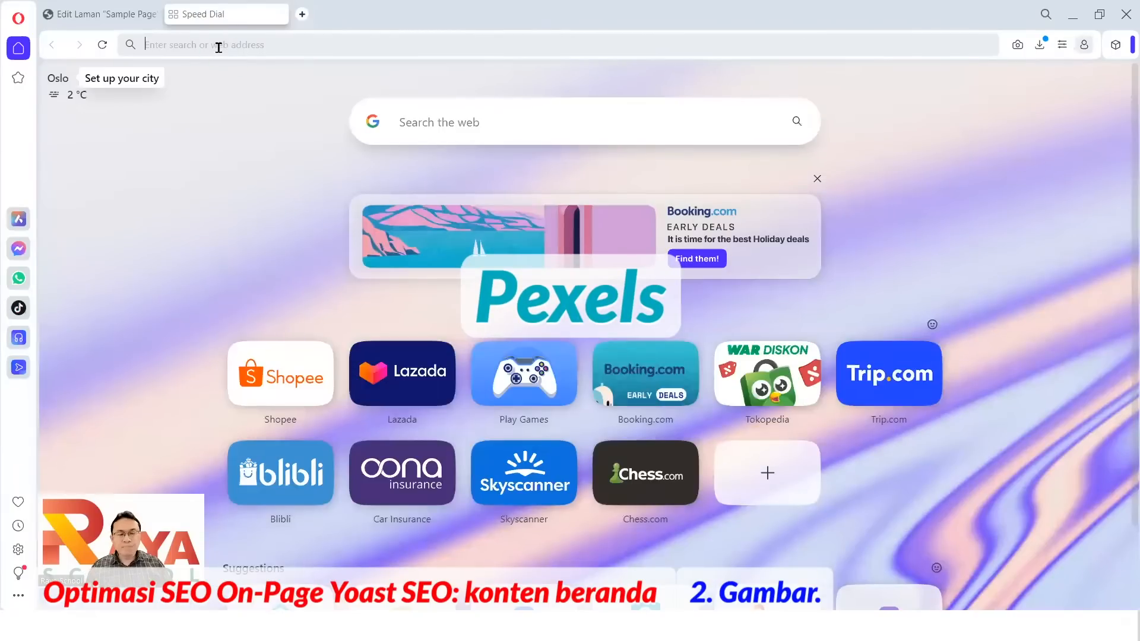
type("pexels")
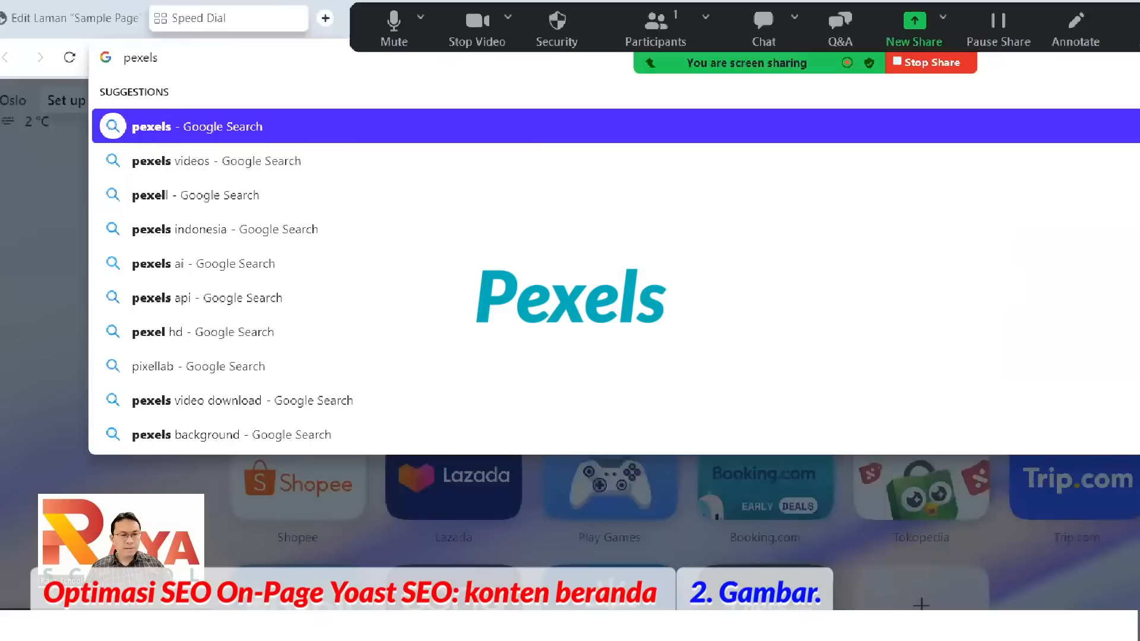
key("Return")
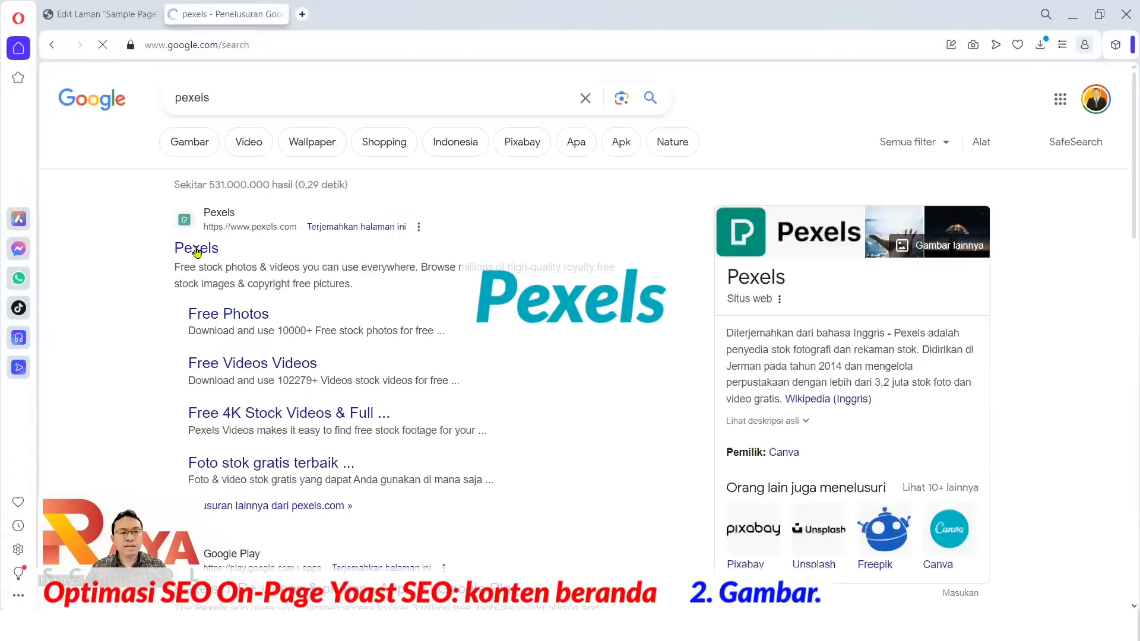
left_click(196, 248)
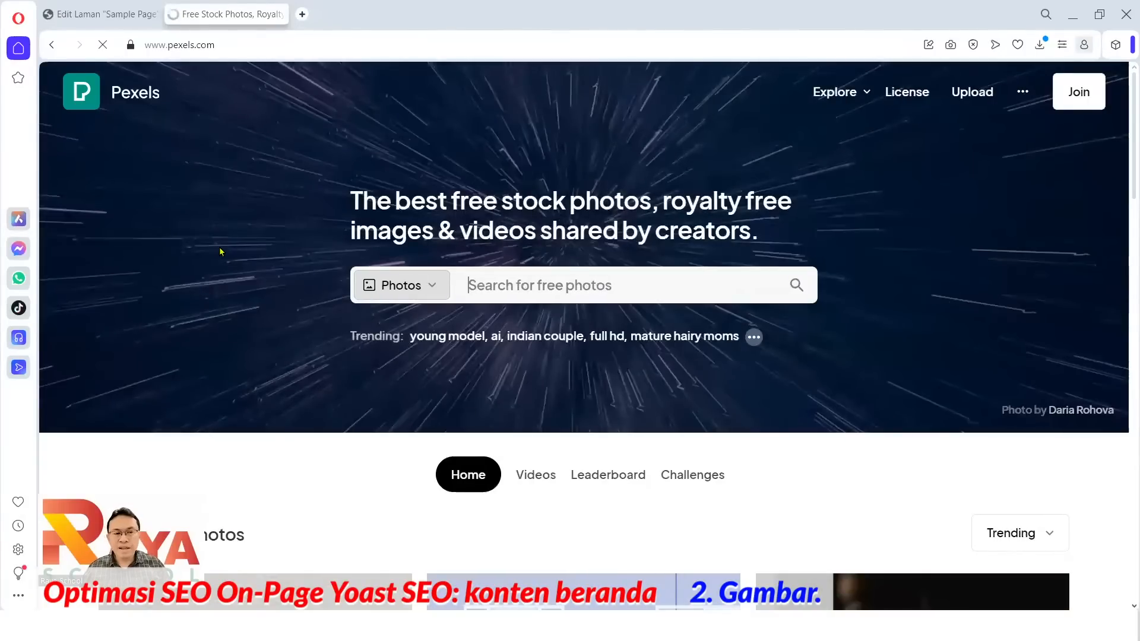
- Search the Pexels free photos for "wisata indonesia"
left_click(481, 284)
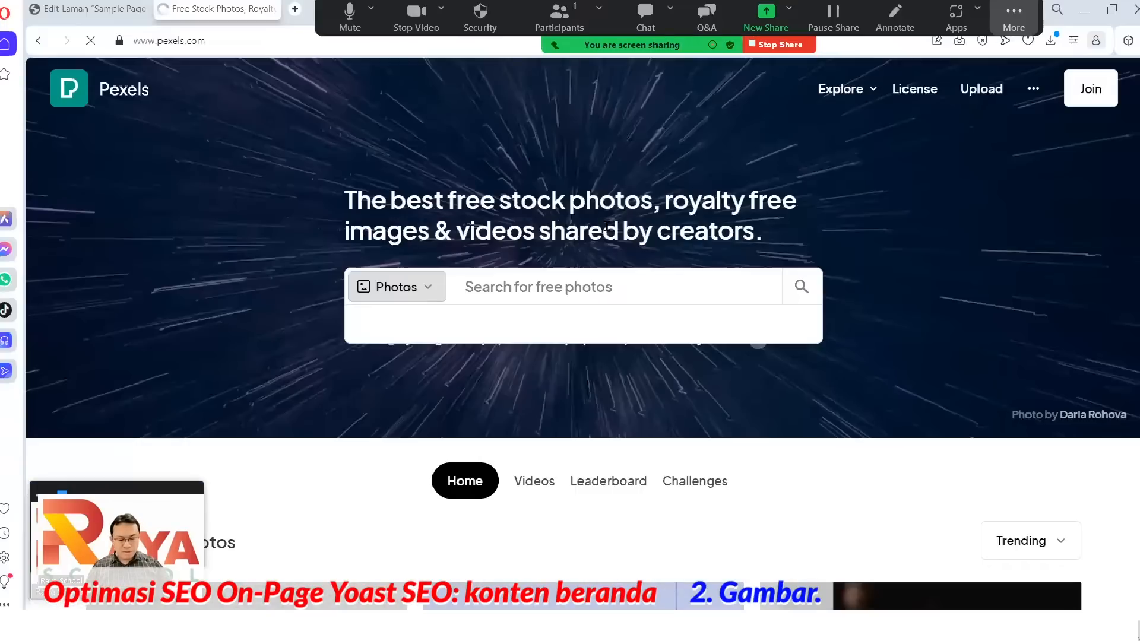
type("wisat")
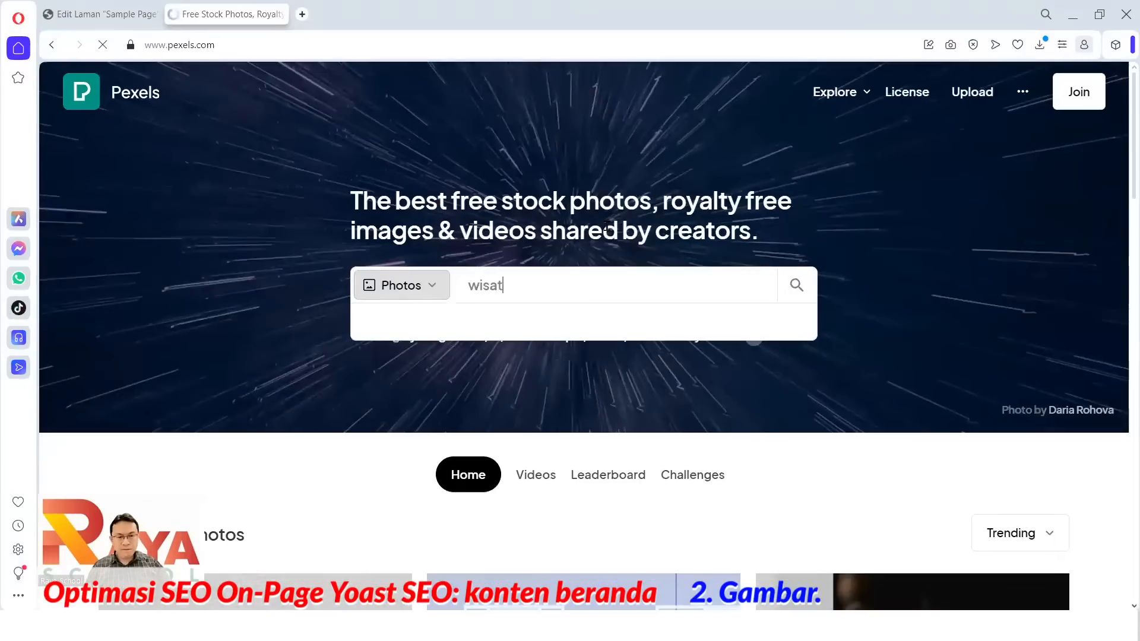
type("a indonesia")
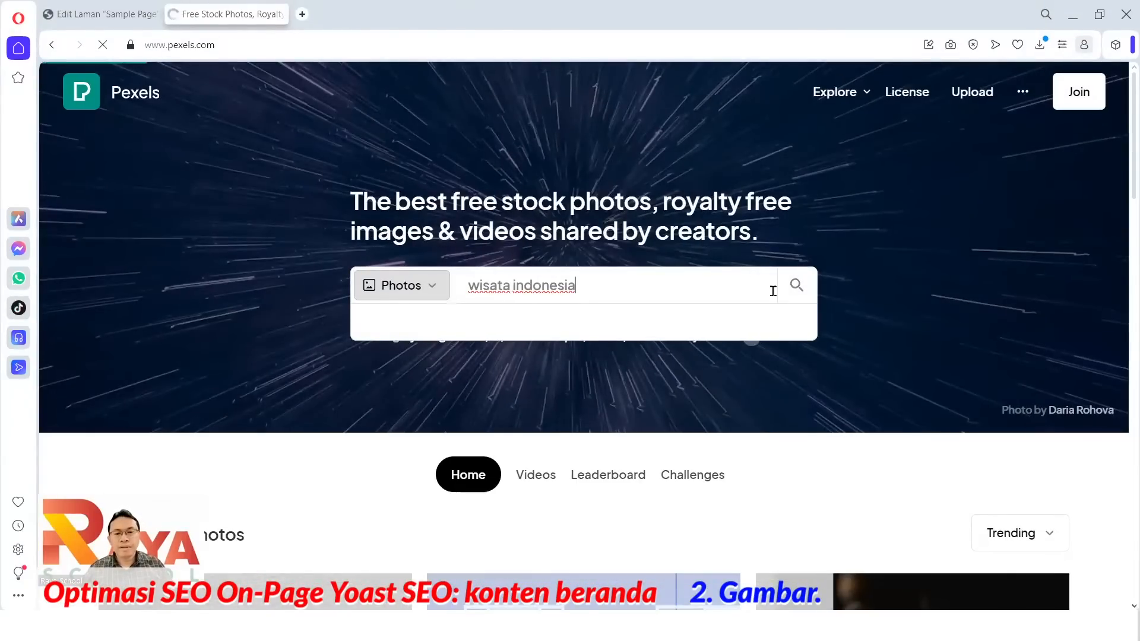
left_click(794, 289)
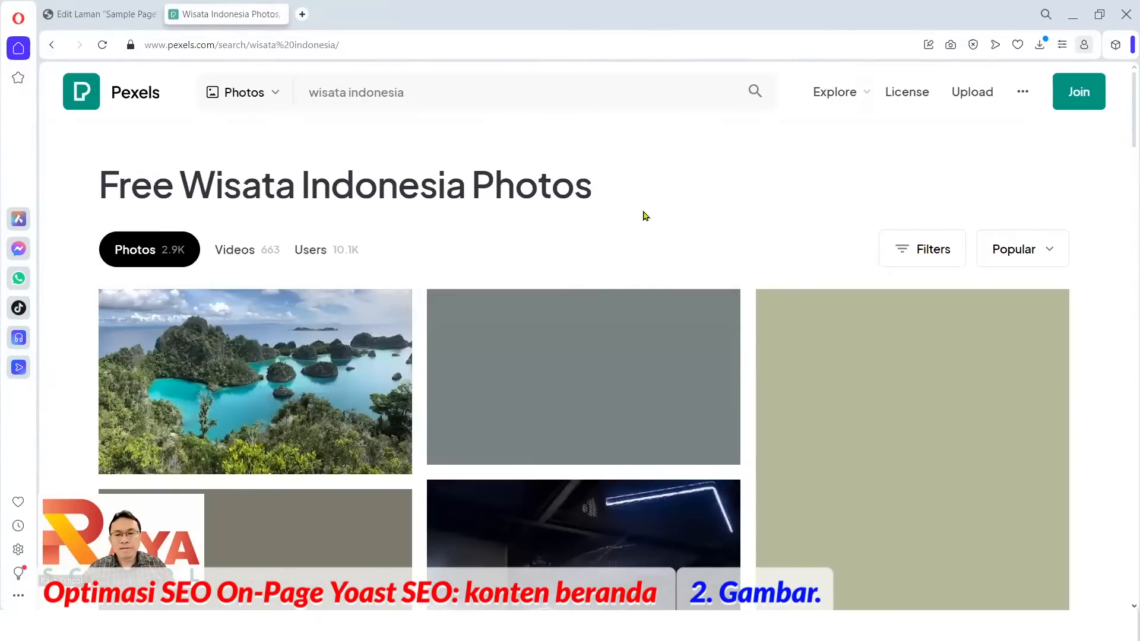
- Dismiss the Google sign-in prompt and download the free photo of forested islands in a turquoise bay, checking the browser's downloads list
scroll(644, 205, "down", 1)
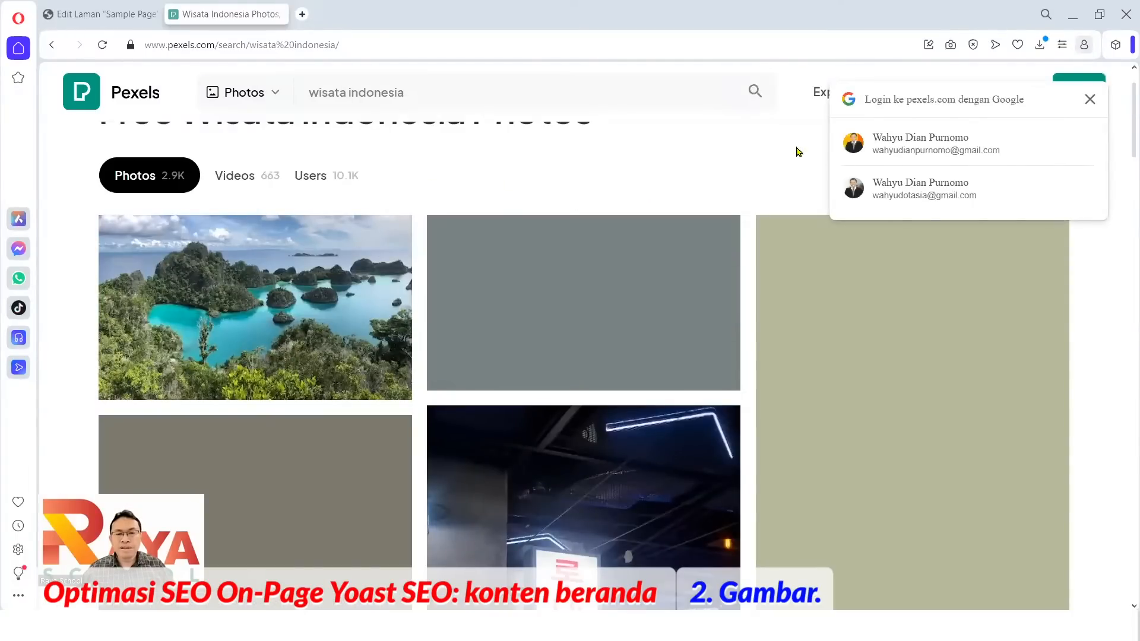
left_click(1088, 101)
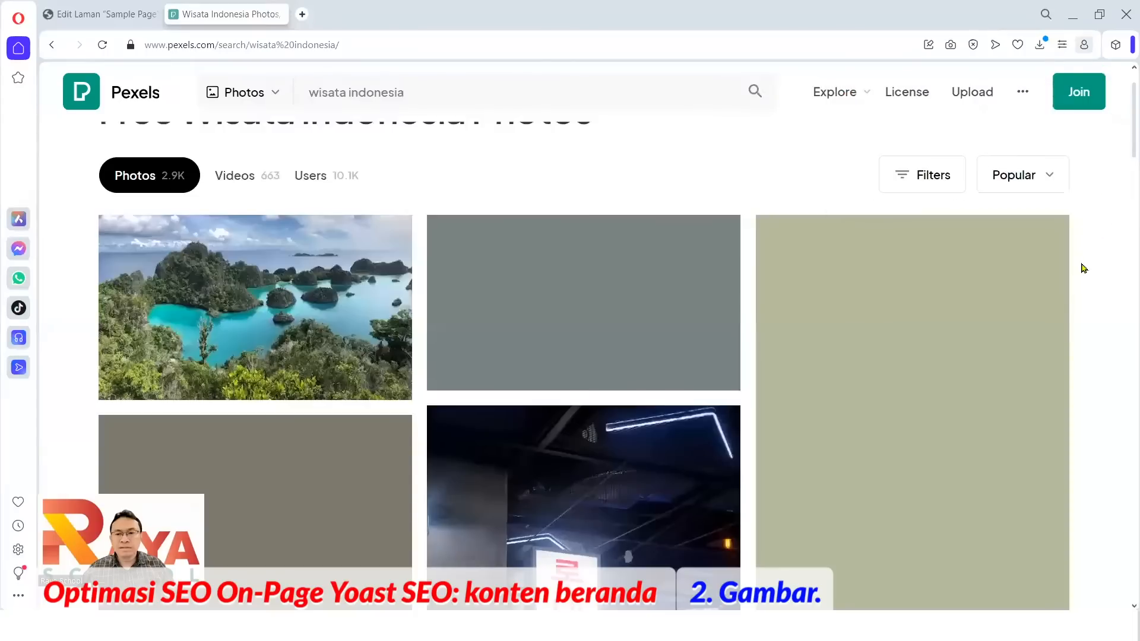
scroll(1081, 265, "down", 5)
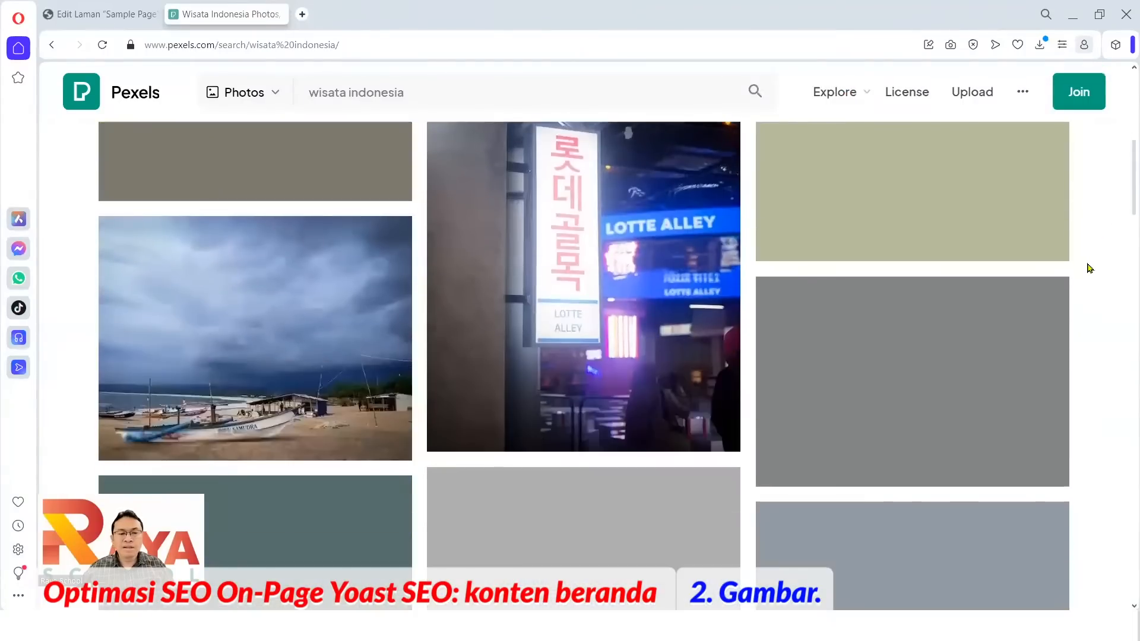
scroll(1088, 267, "up", 3)
scroll(857, 260, "up", 2)
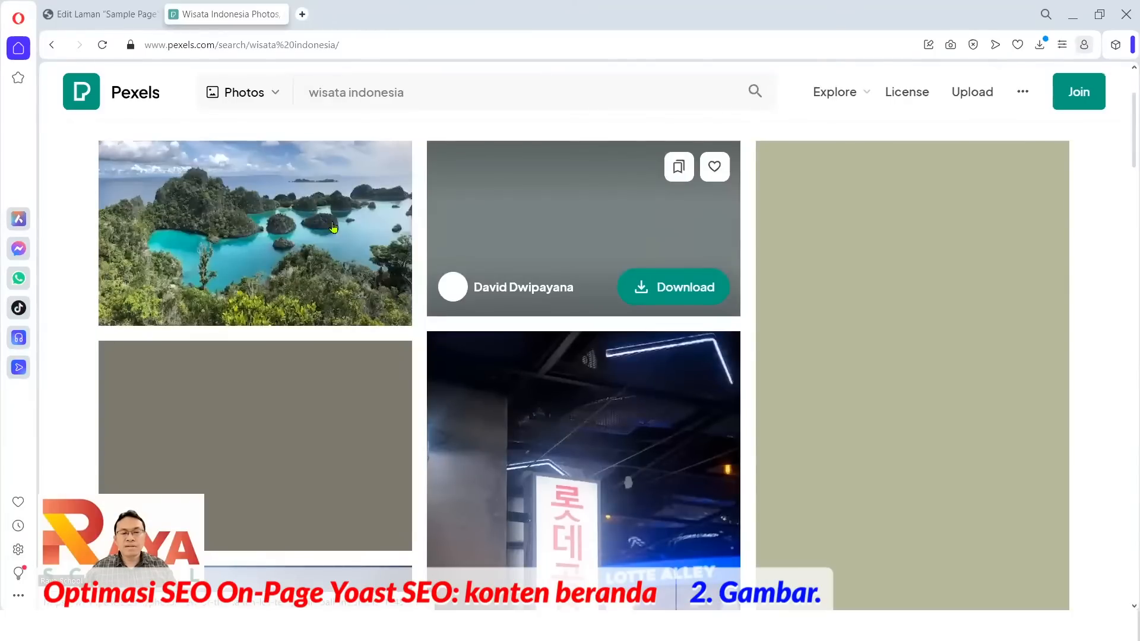
left_click(313, 226)
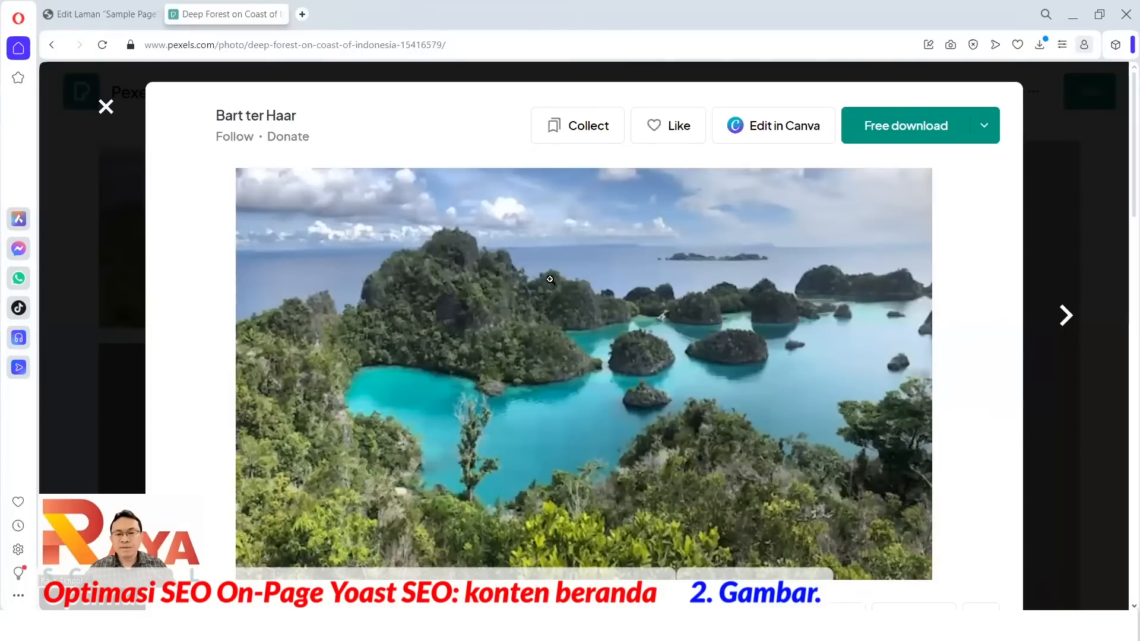
left_click(897, 139)
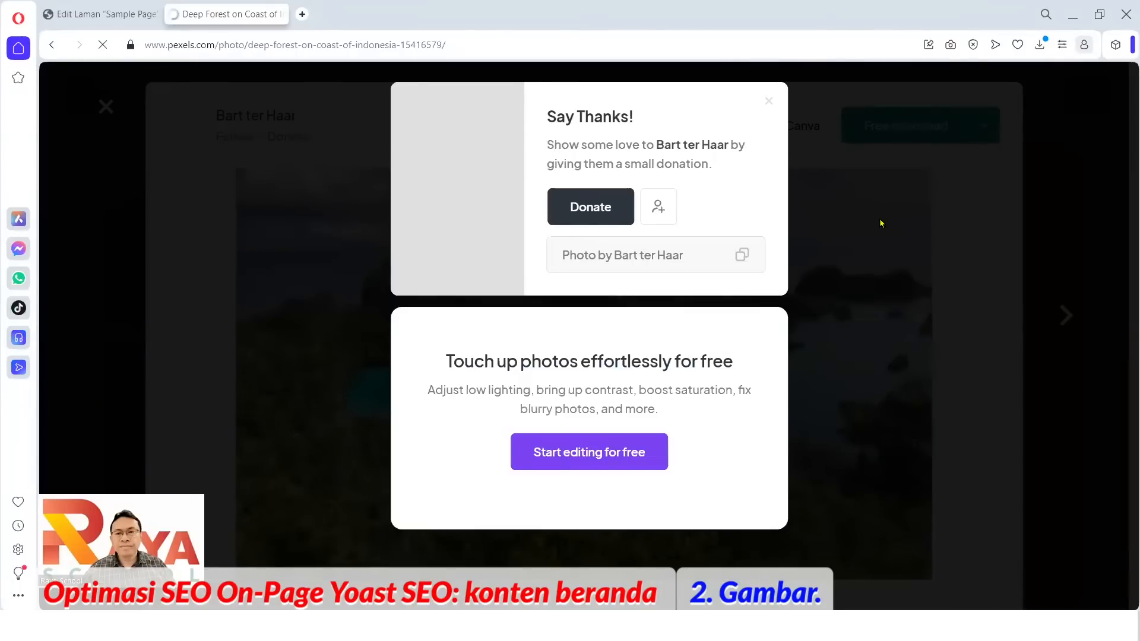
left_click(1041, 46)
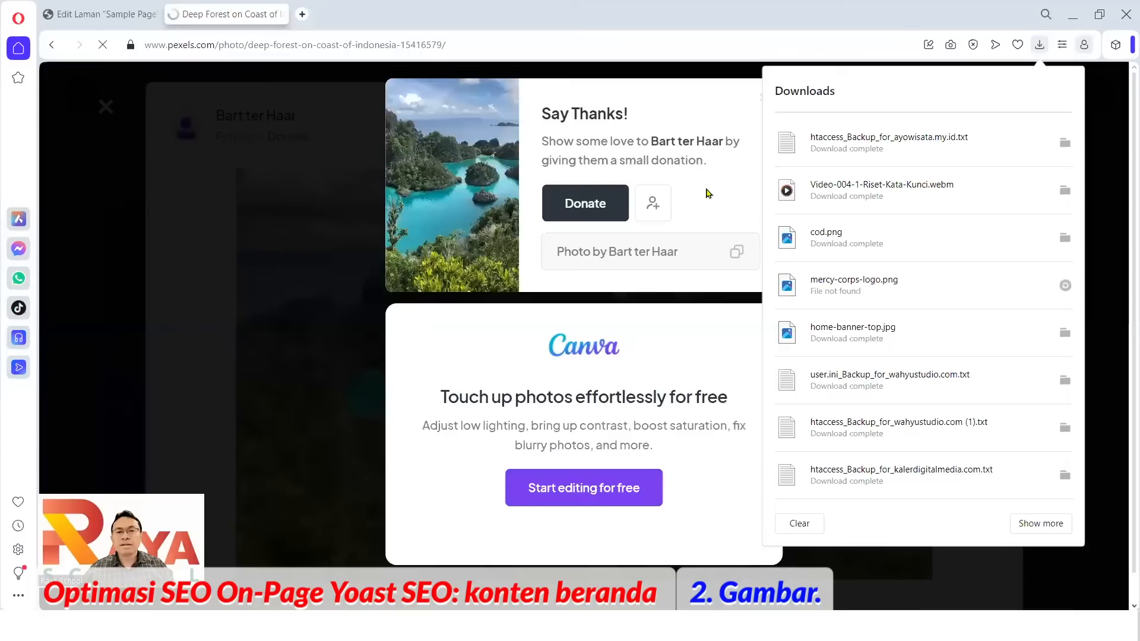
left_click(739, 290)
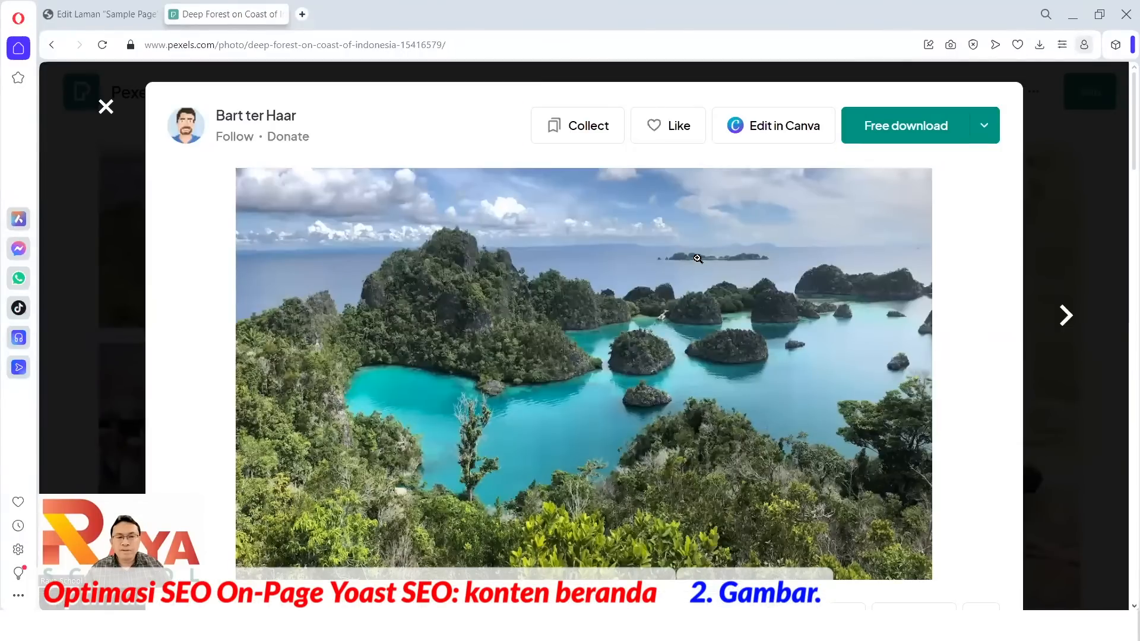
- Switch to File Explorer's Gambar folder and check the file size of the downloaded Pexels JPG in its properties
left_click(115, 22)
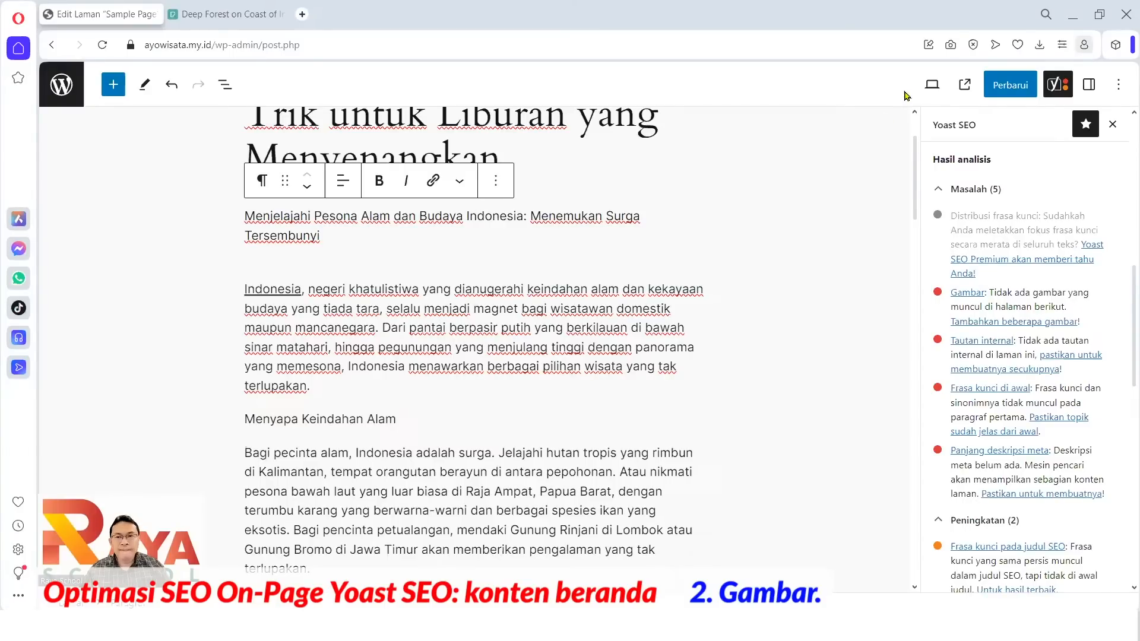
key("alt+Tab")
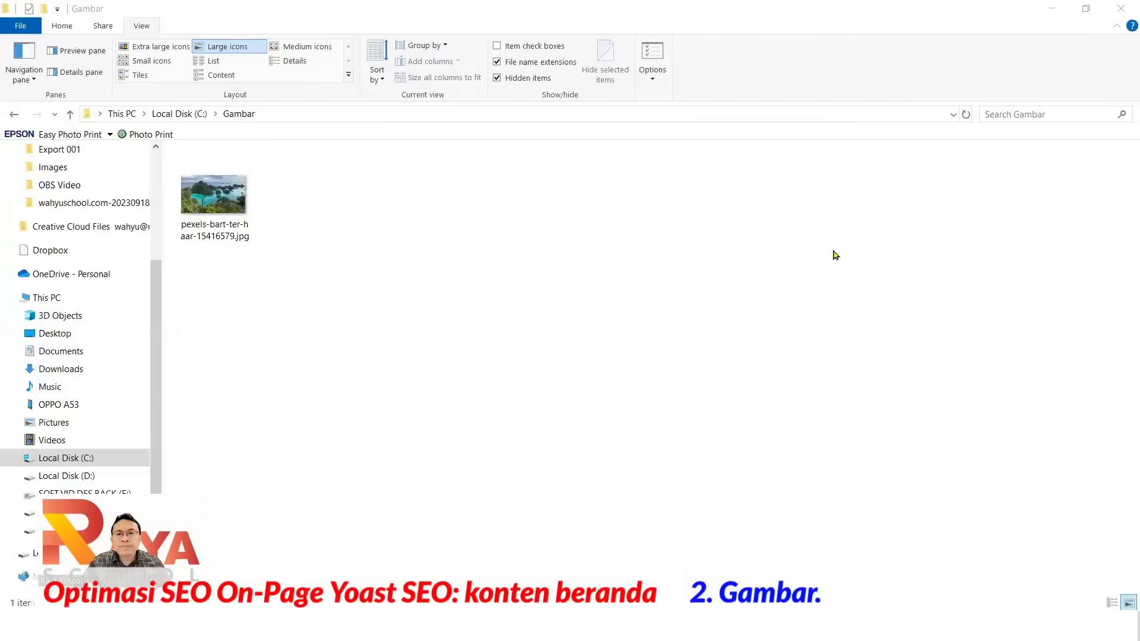
left_click(223, 209)
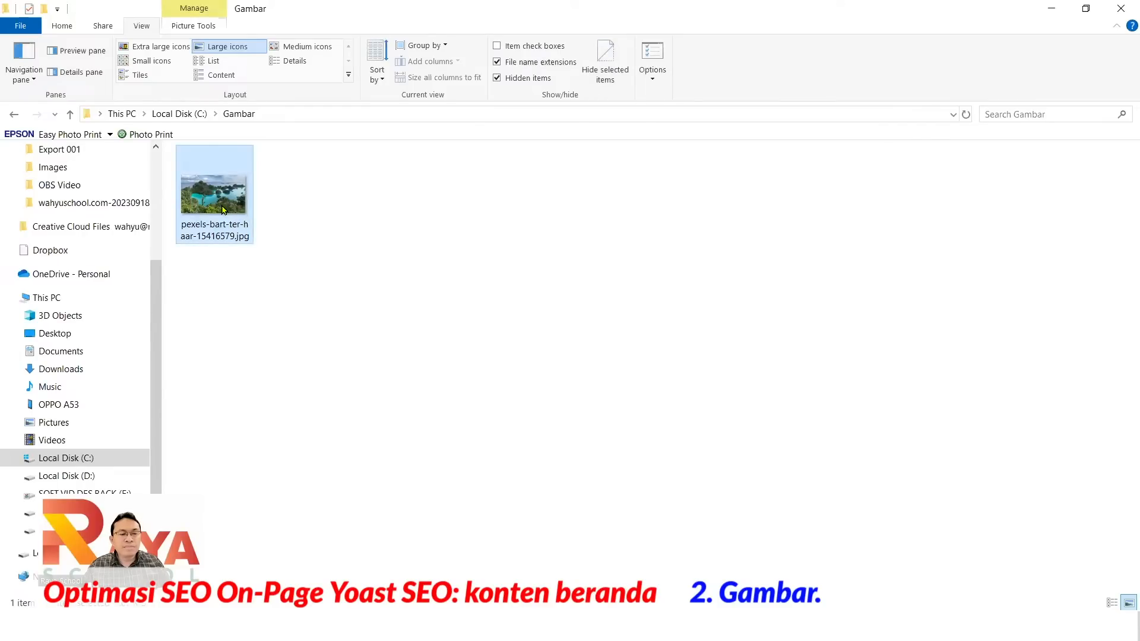
double_click(221, 205)
right_click(221, 205)
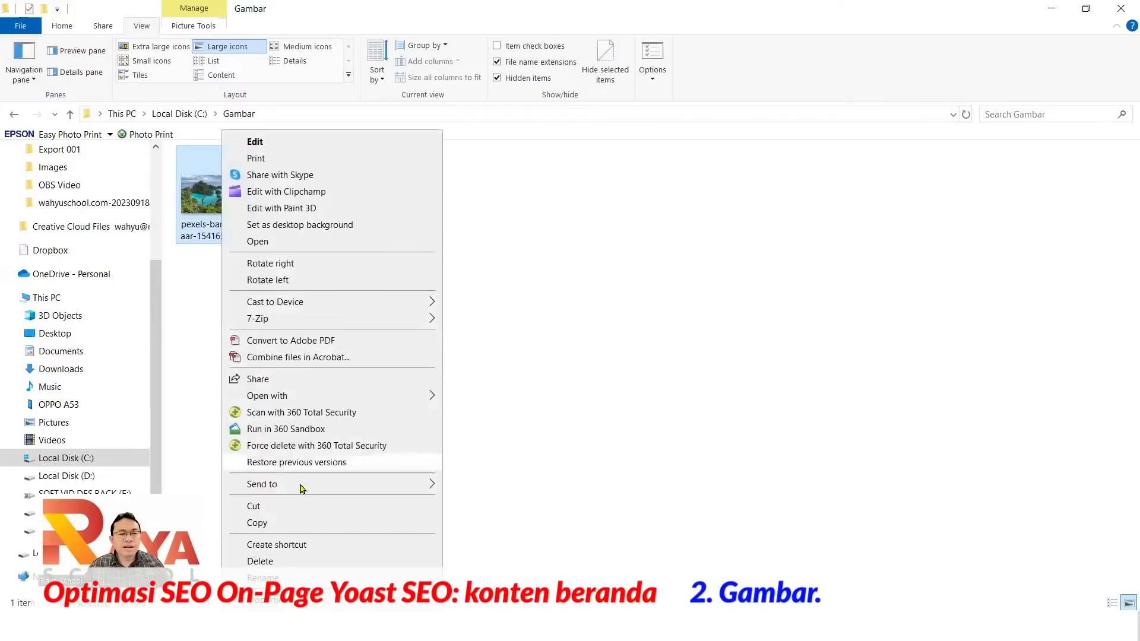
left_click(294, 600)
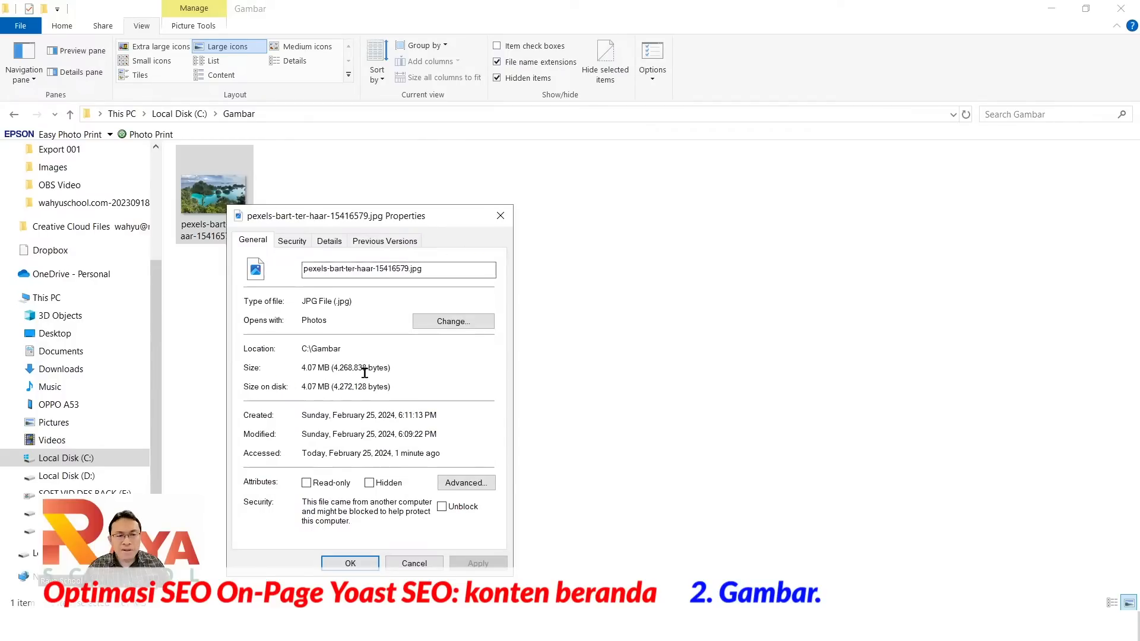
left_click(499, 215)
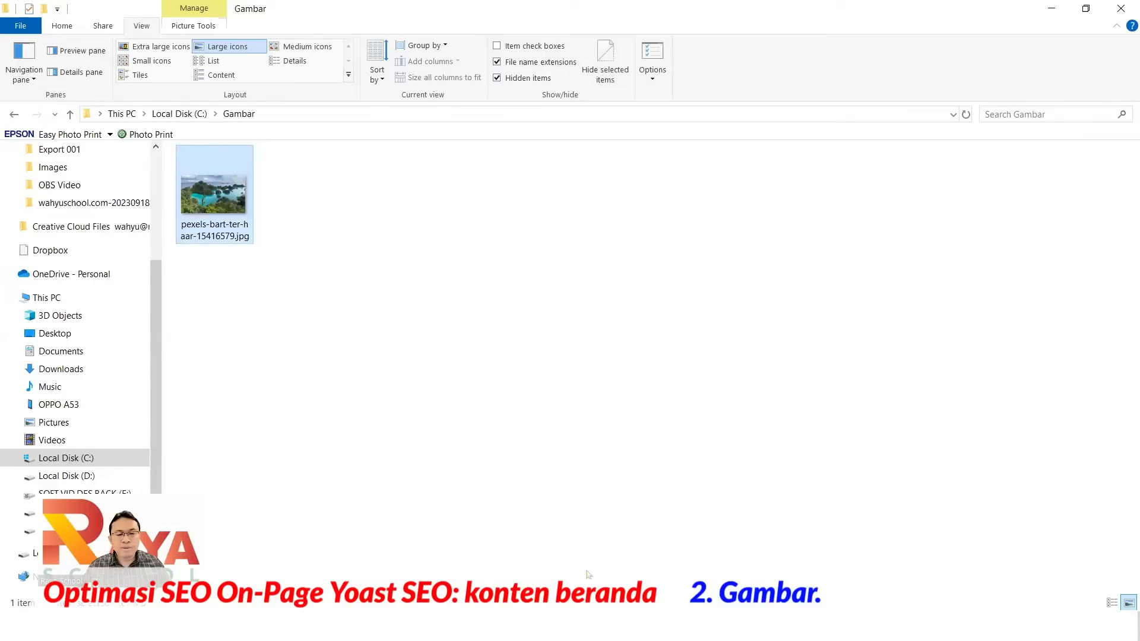
- Return to the WordPress page editor in the browser, open the published page and examine the layout of its title and text
left_click(482, 623)
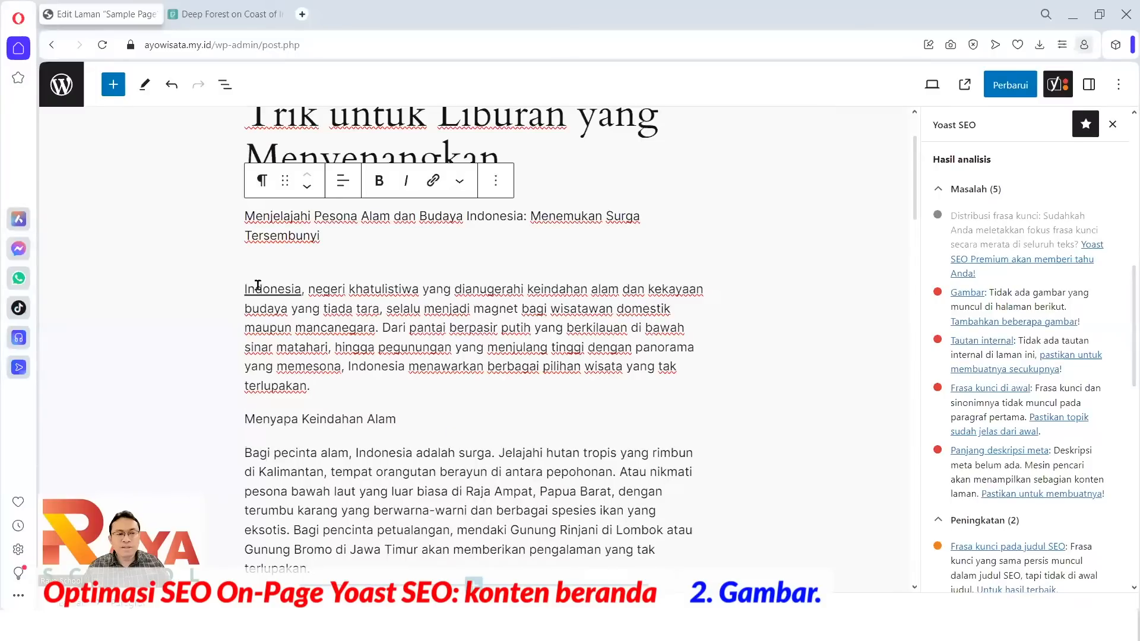
left_click(248, 263)
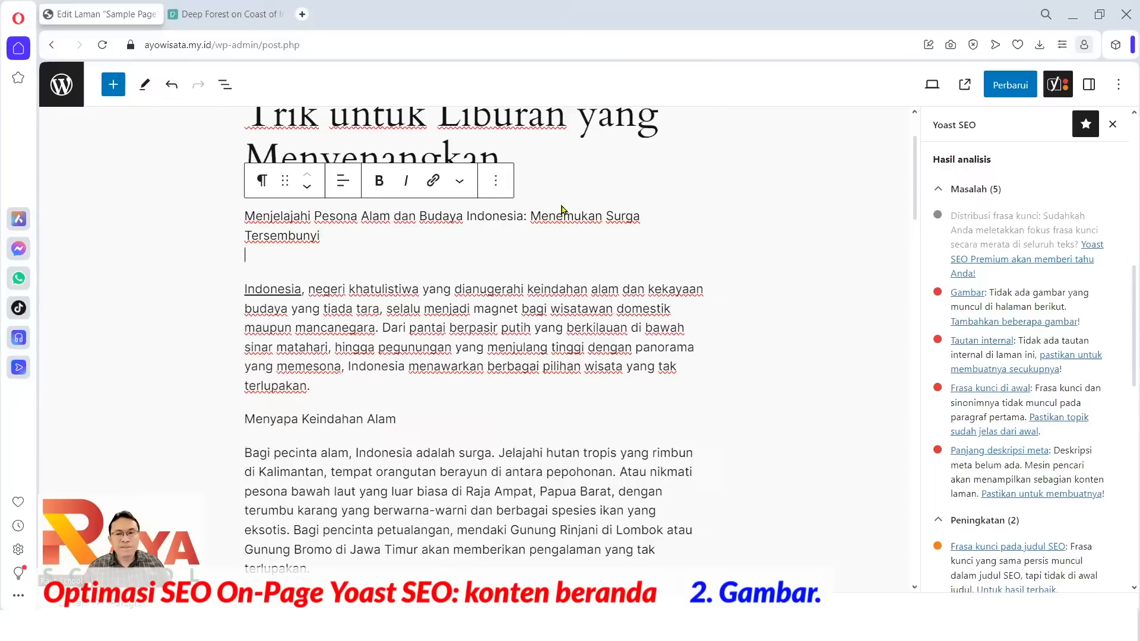
left_click(966, 88)
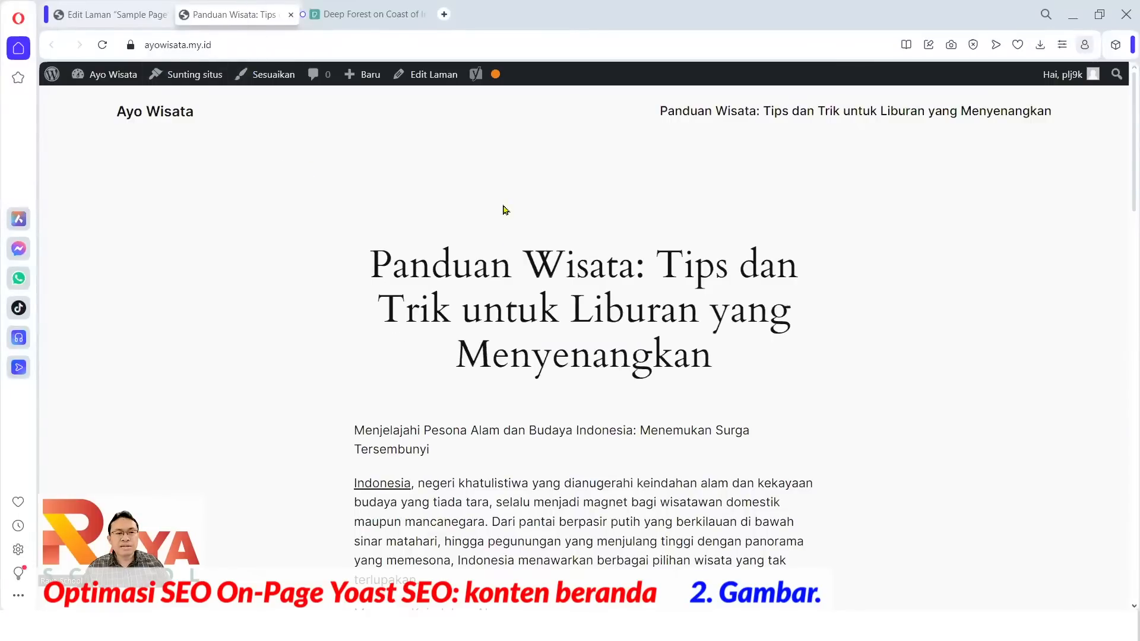
scroll(463, 303, "down", 3)
scroll(451, 304, "up", 3)
scroll(493, 281, "down", 7)
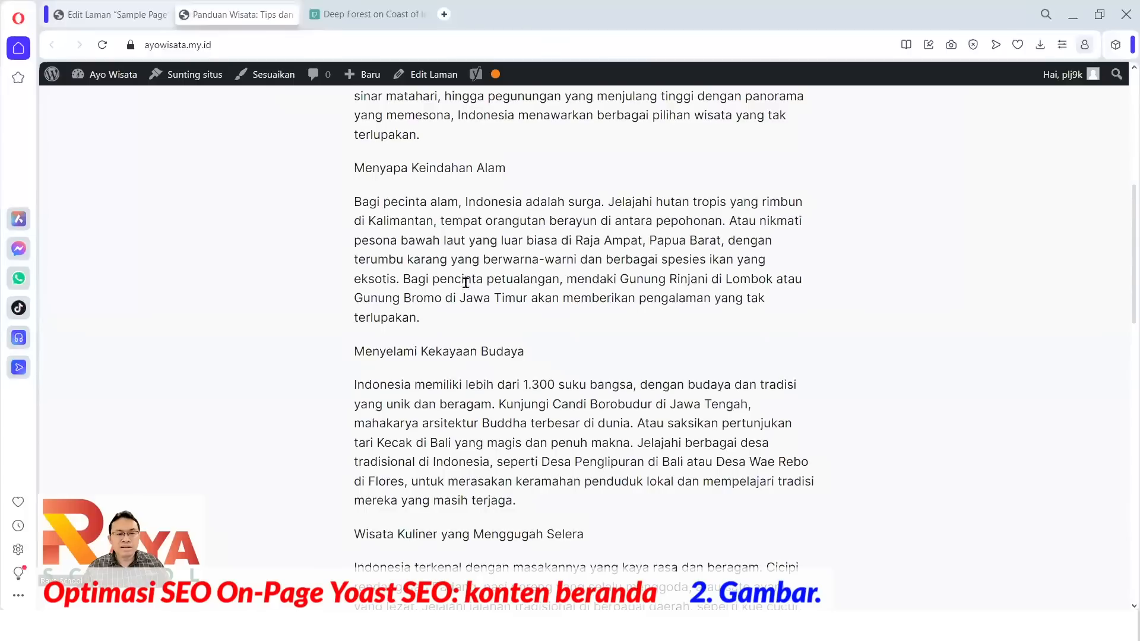
scroll(467, 283, "up", 7)
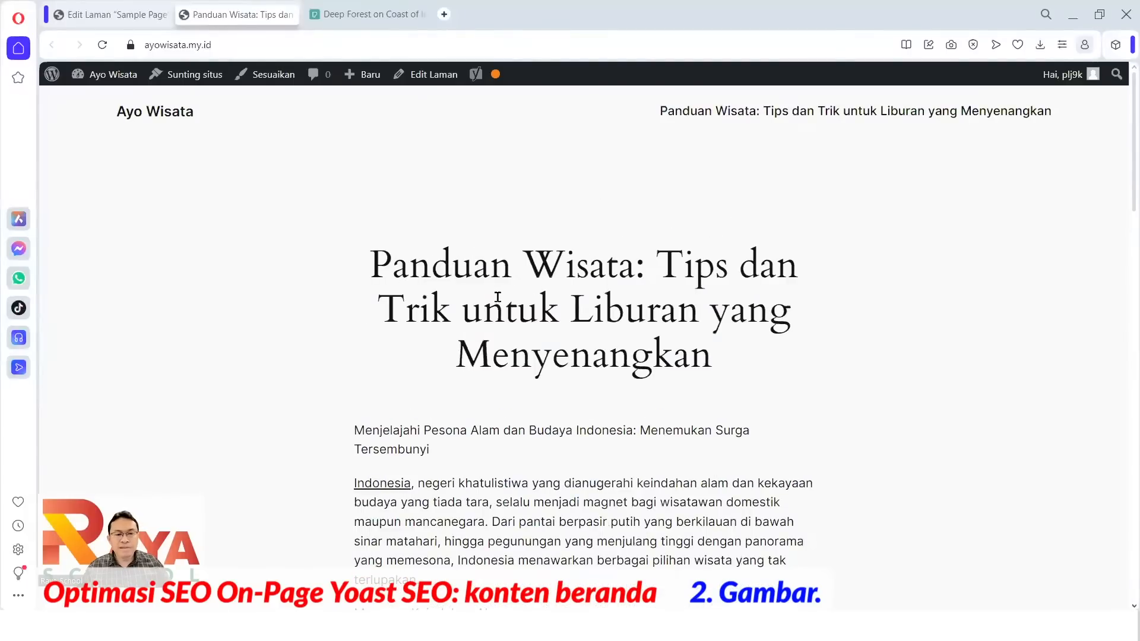
scroll(498, 297, "down", 3)
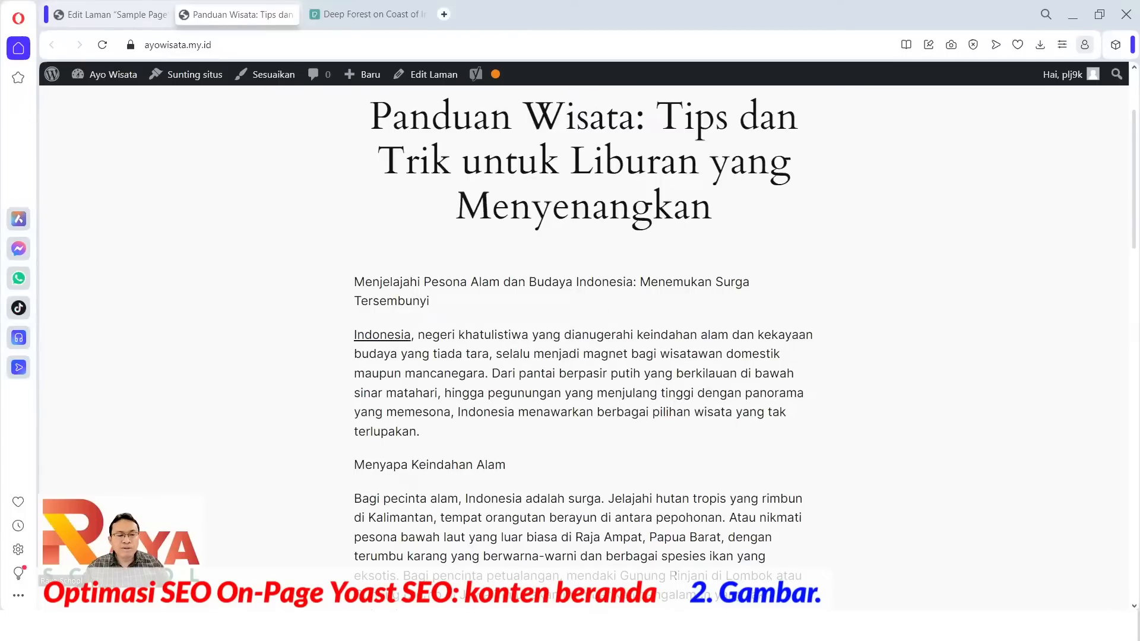
- Open Snipping Tool and capture the published page's first subheading and intro paragraph across the full width of the text column
key("super+s")
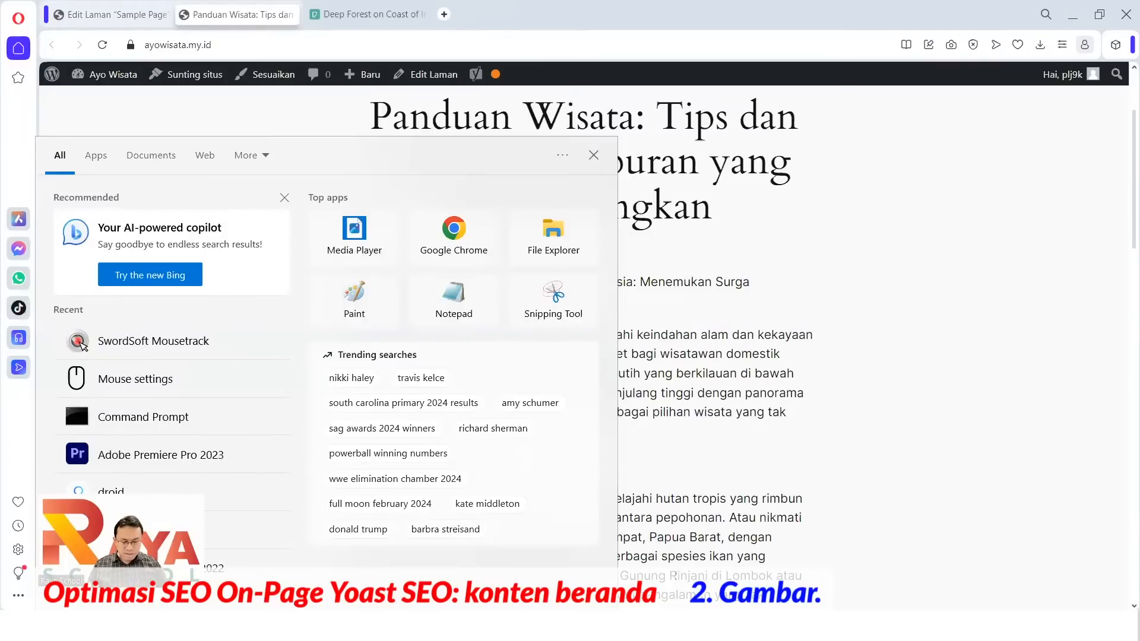
type("snipp")
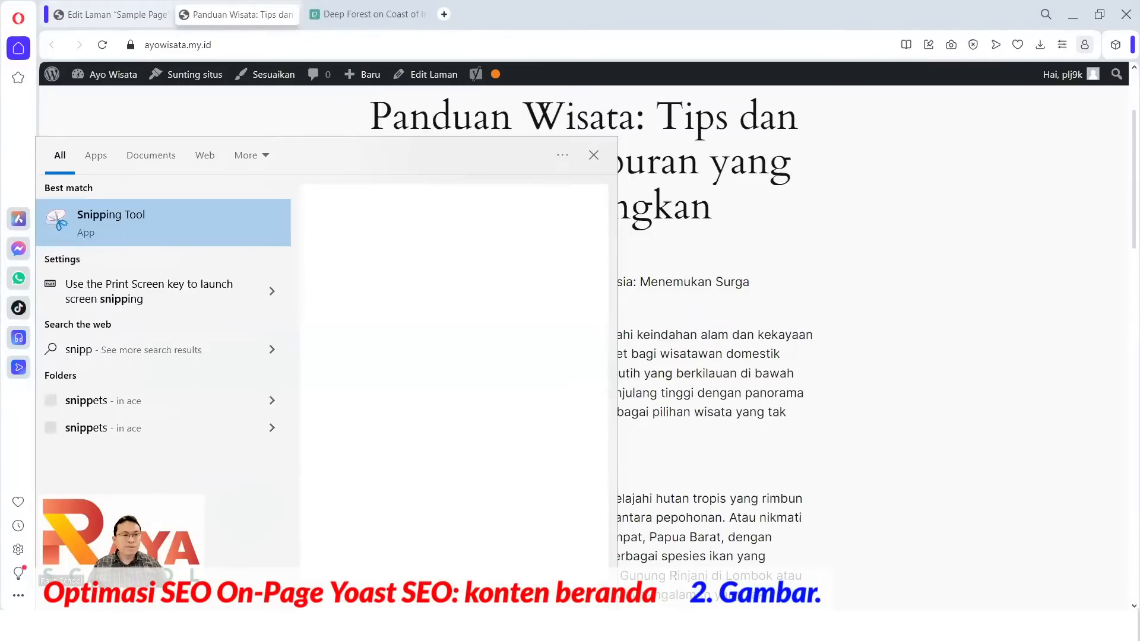
left_click(140, 235)
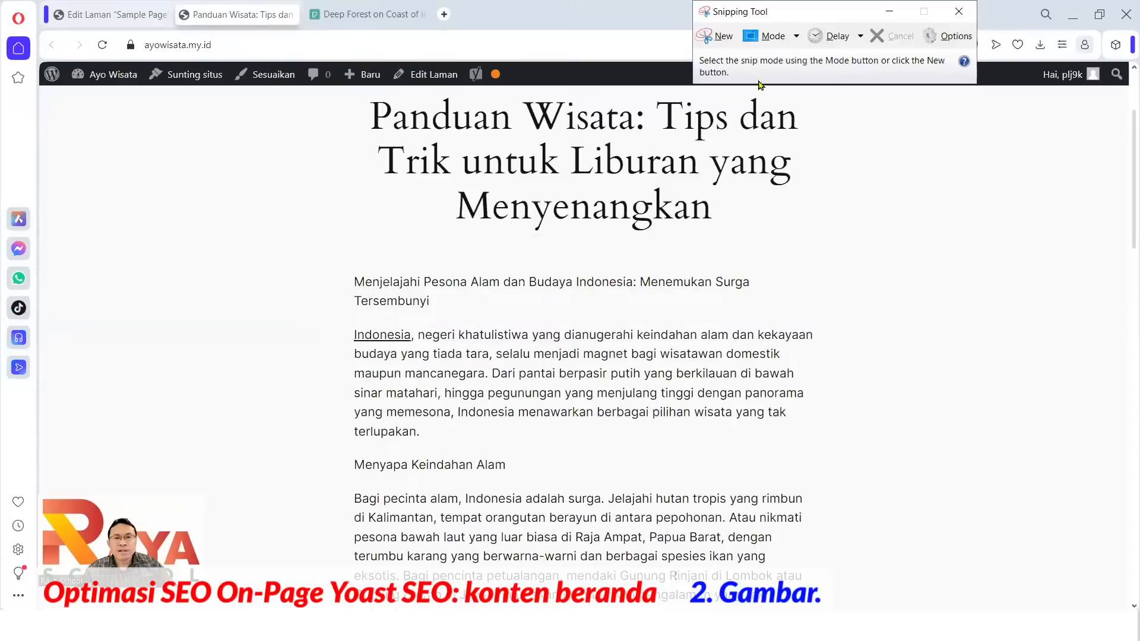
left_click(764, 113)
left_click_drag(840, 8, 939, 199)
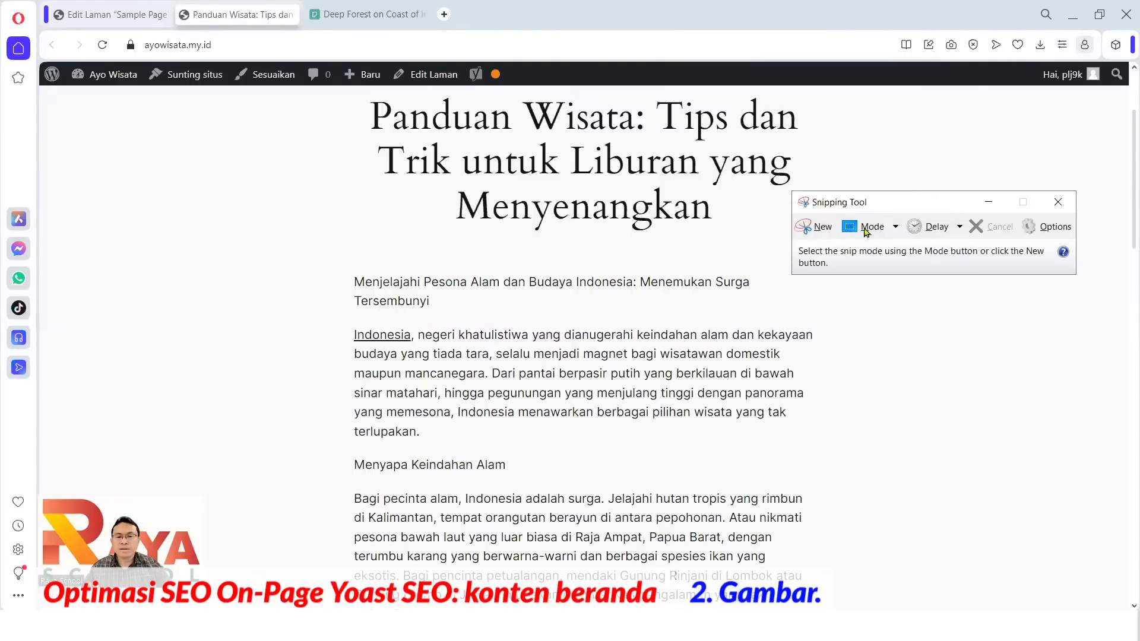
left_click(823, 229)
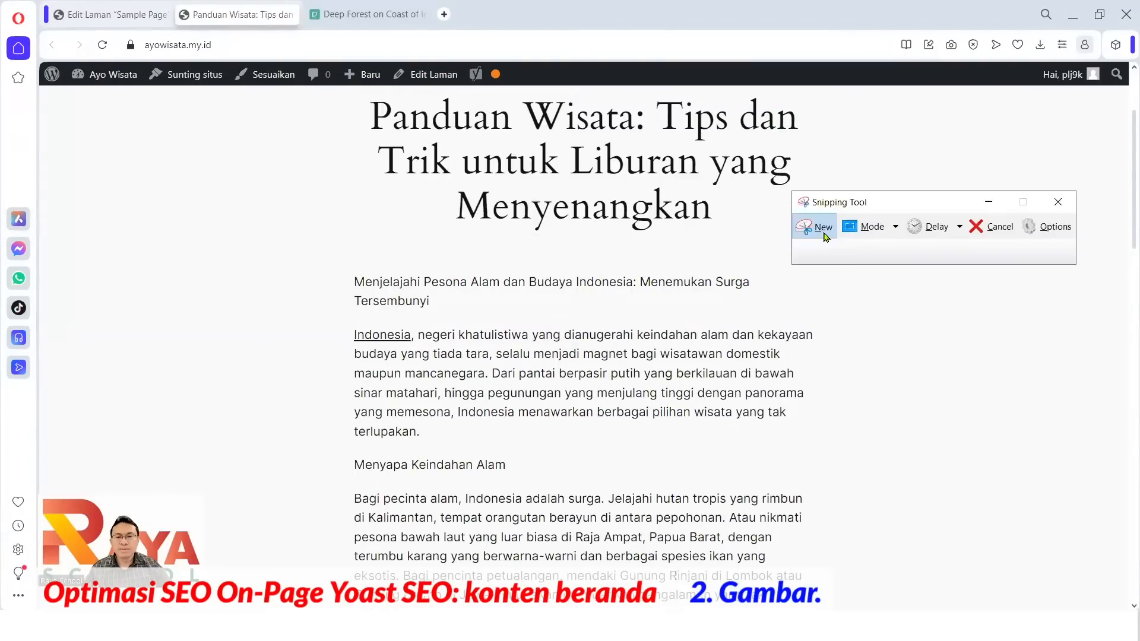
left_click_drag(352, 273, 813, 440)
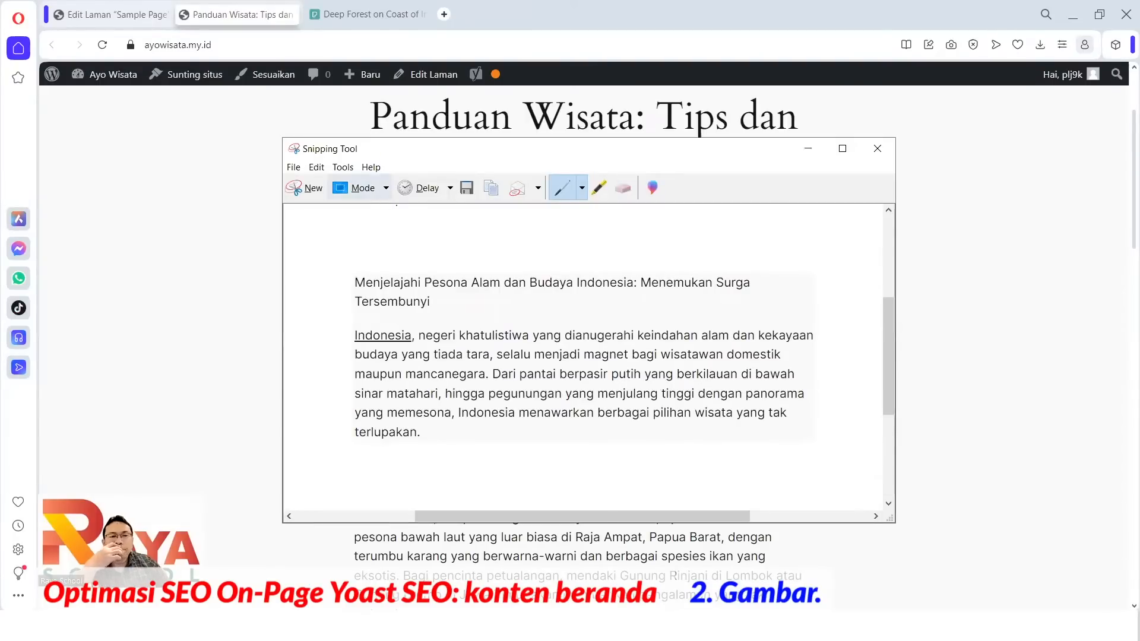
- Save the snip as a JPEG named "wisata" in the Gambar folder and close Snipping Tool
left_click(468, 196)
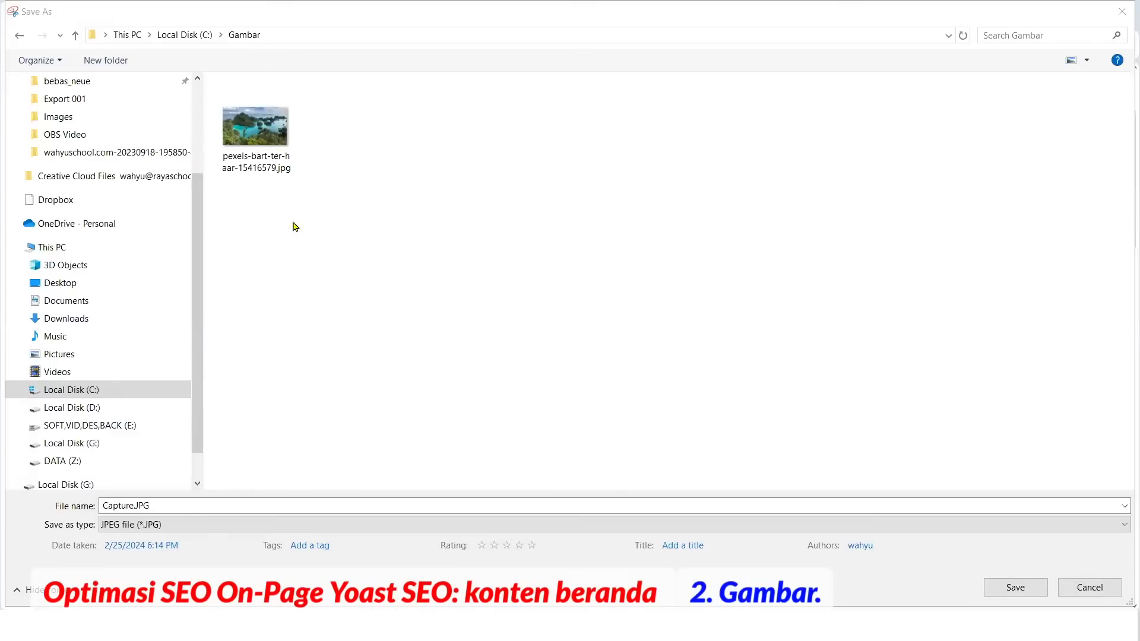
left_click(186, 504)
double_click(186, 504)
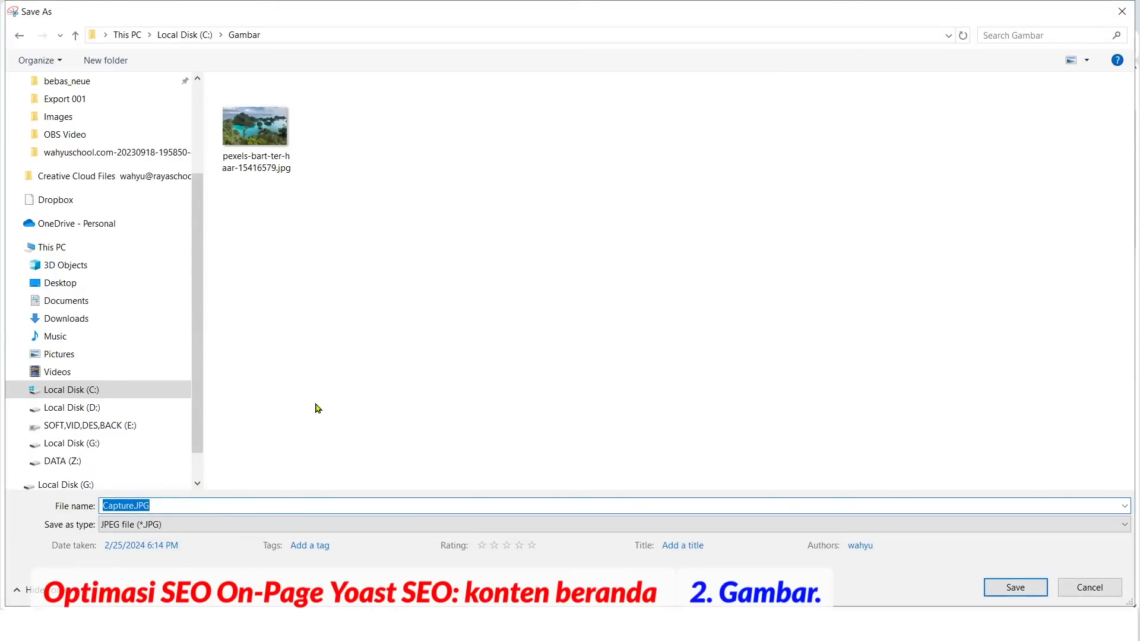
type("wisata-indonesia")
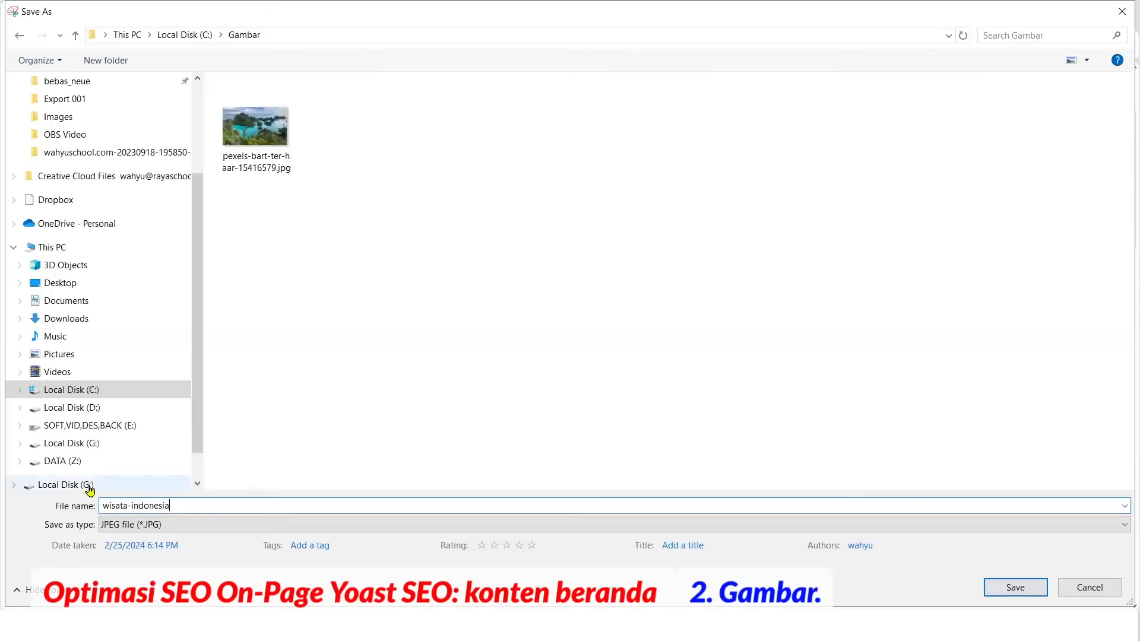
left_click_drag(199, 505, 127, 505)
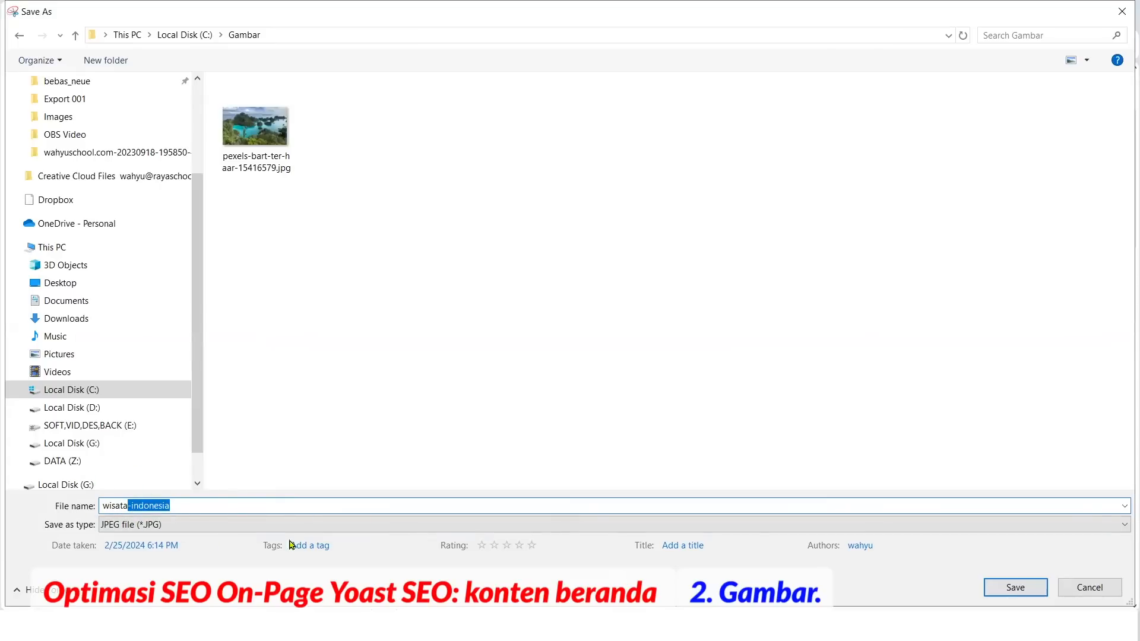
key("BackSpace")
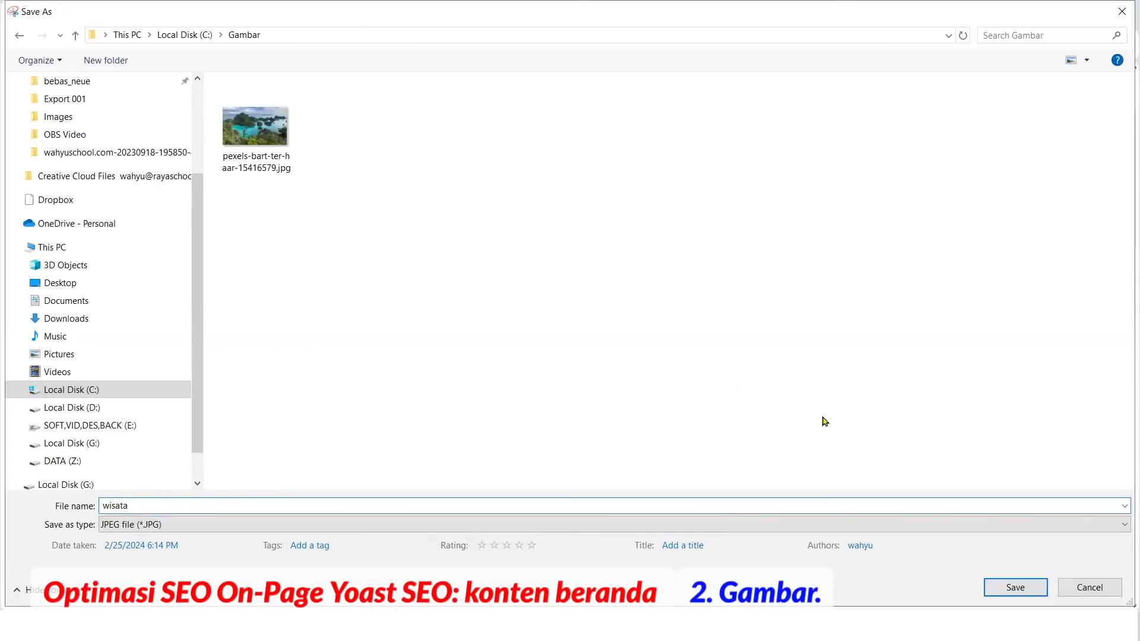
left_click(1016, 590)
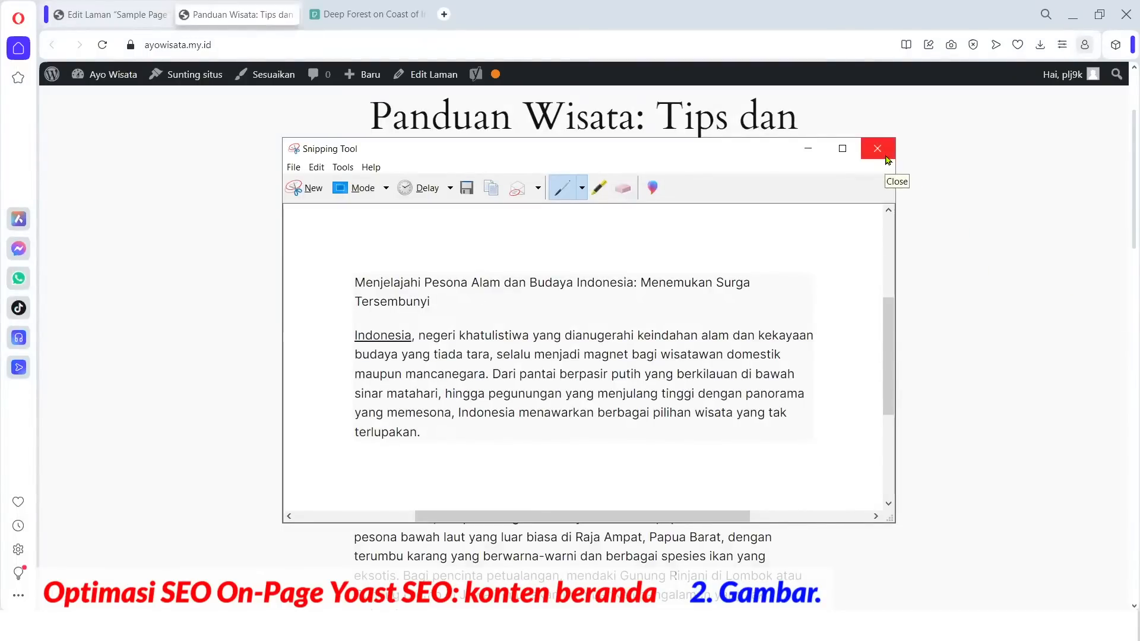
left_click(886, 158)
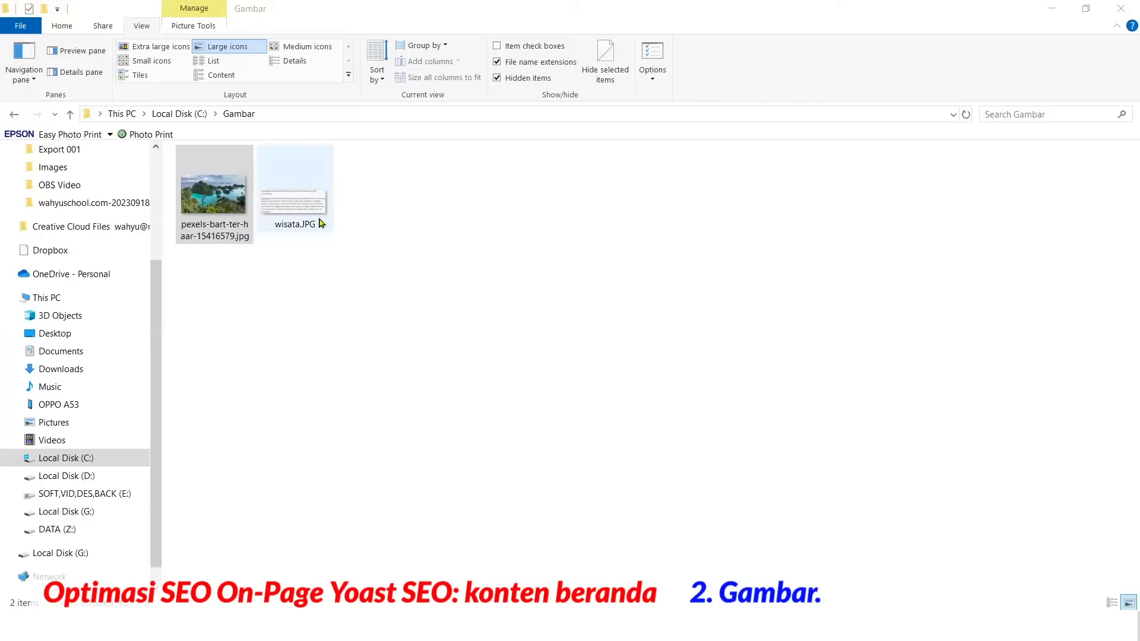
- Open wisata.JPG from the Gambar folder in Paint and check its width in pixels
double_click(296, 195)
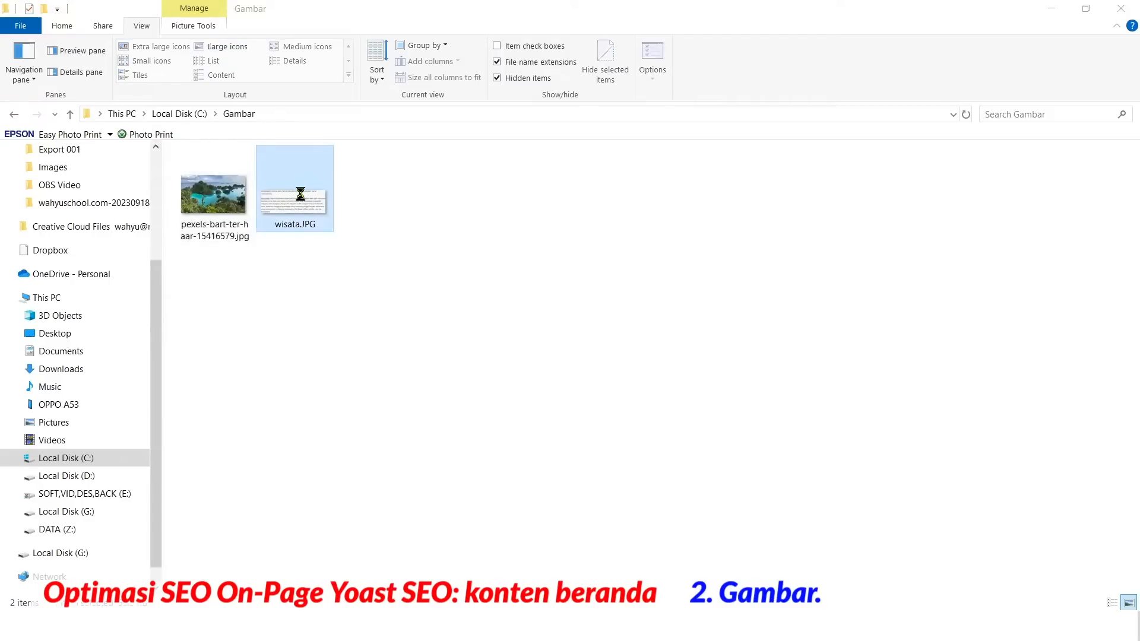
right_click(298, 197)
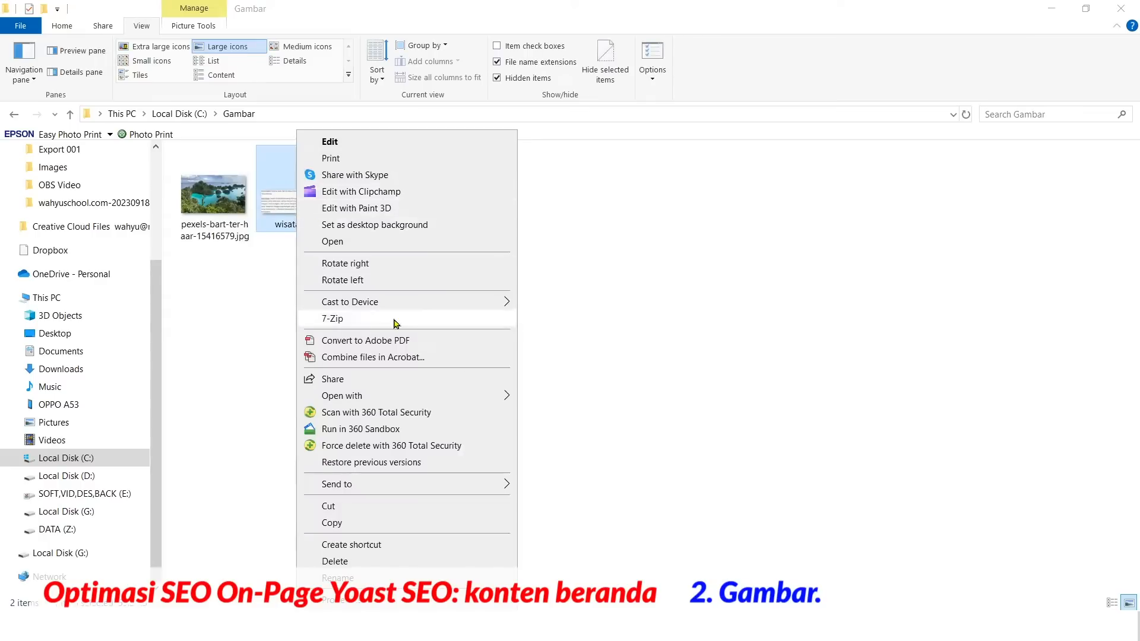
mouse_move(369, 398)
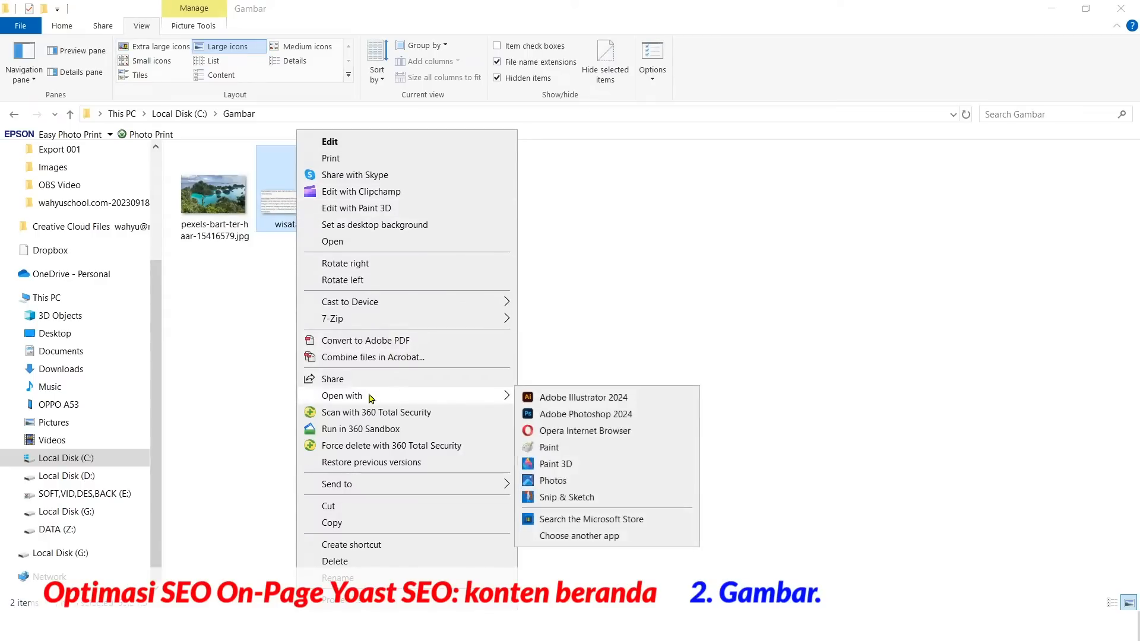
left_click(597, 452)
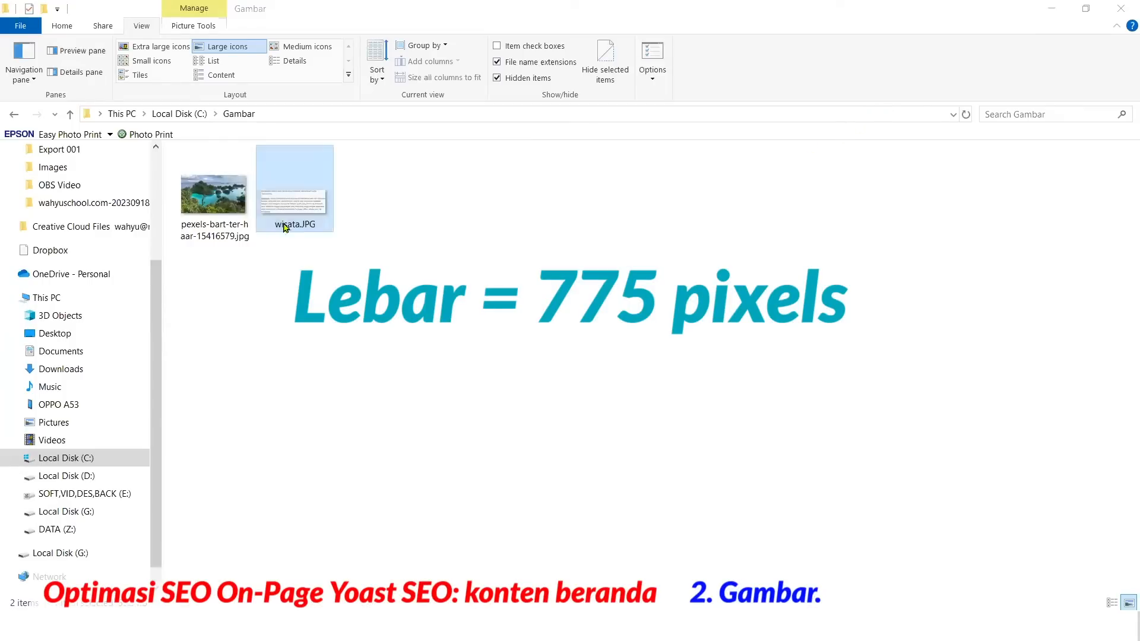
- Open the downloaded Pexels island photo from the Gambar folder in Paint and maximize the window
left_click(210, 208)
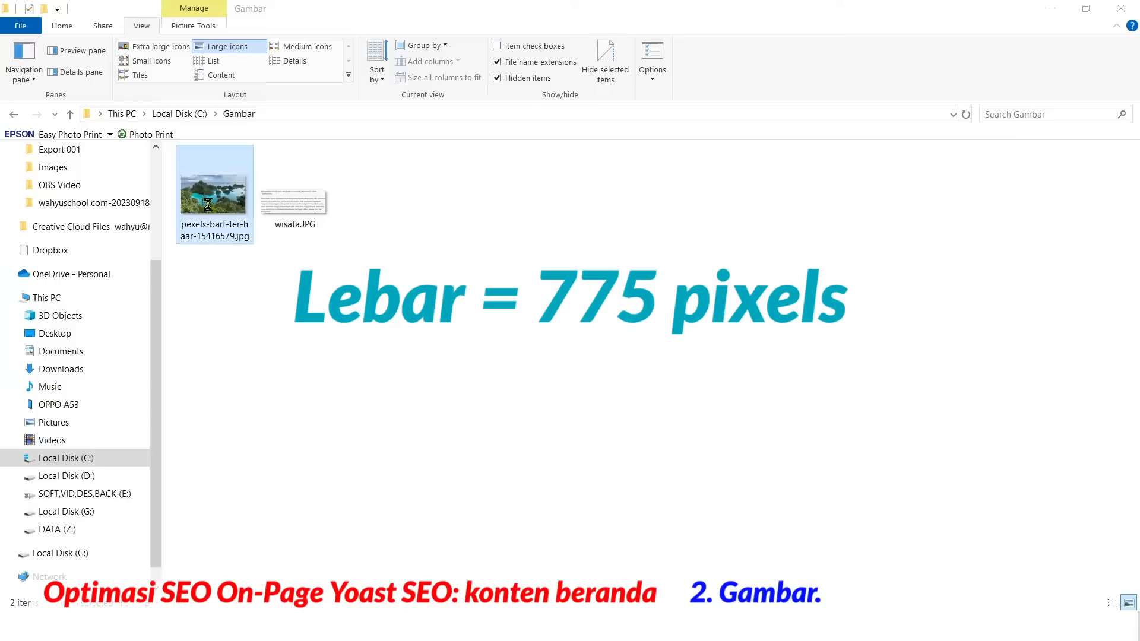
right_click(210, 208)
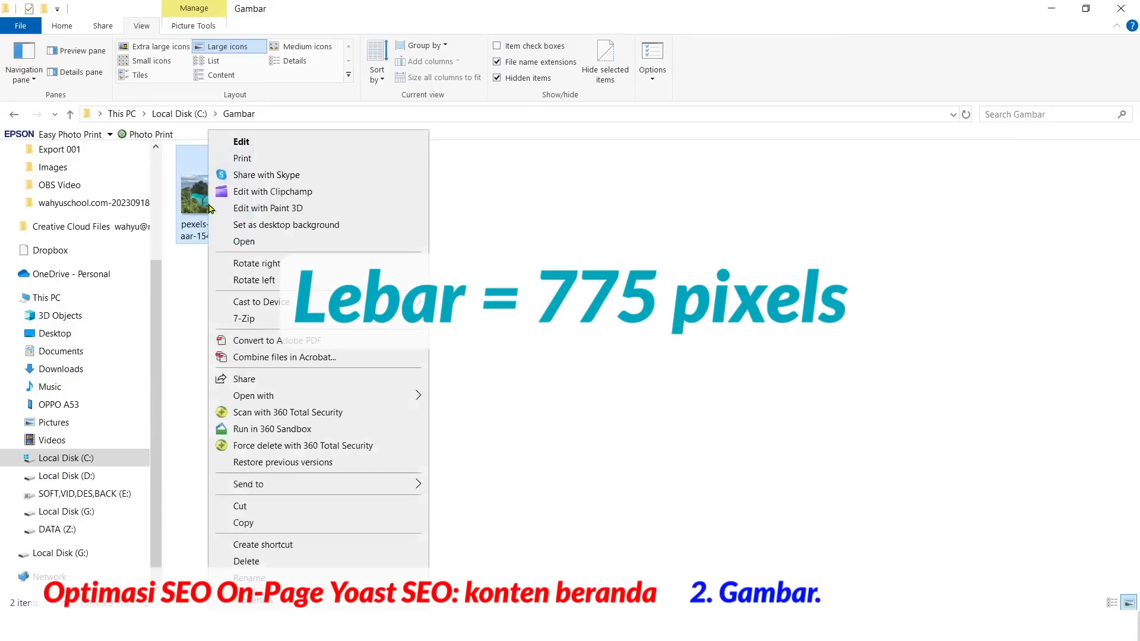
mouse_move(350, 396)
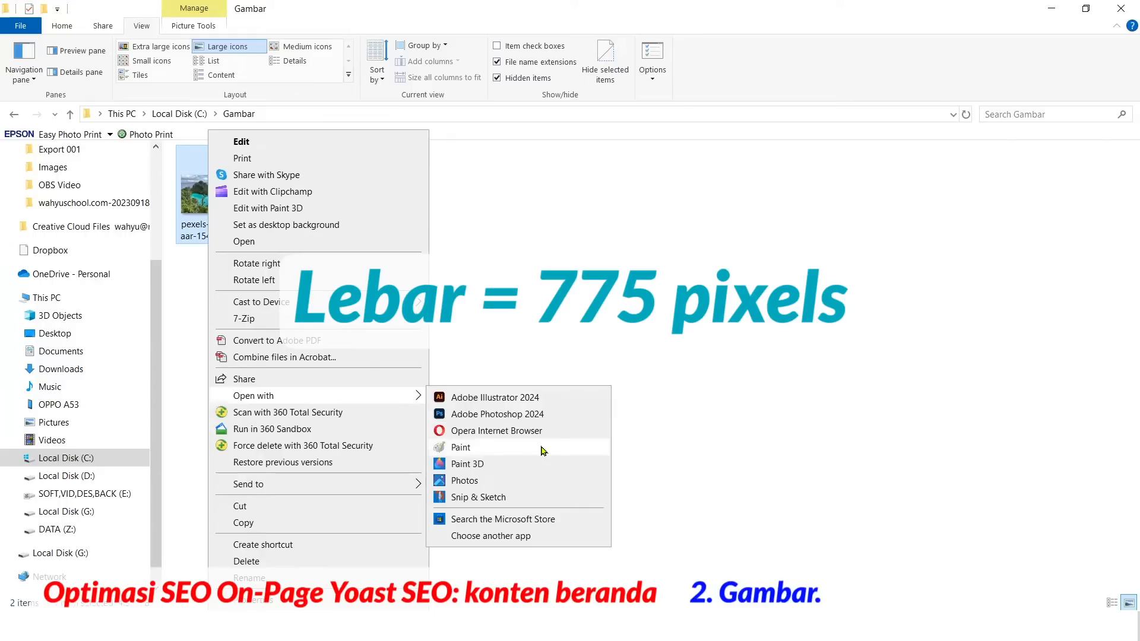
left_click(543, 451)
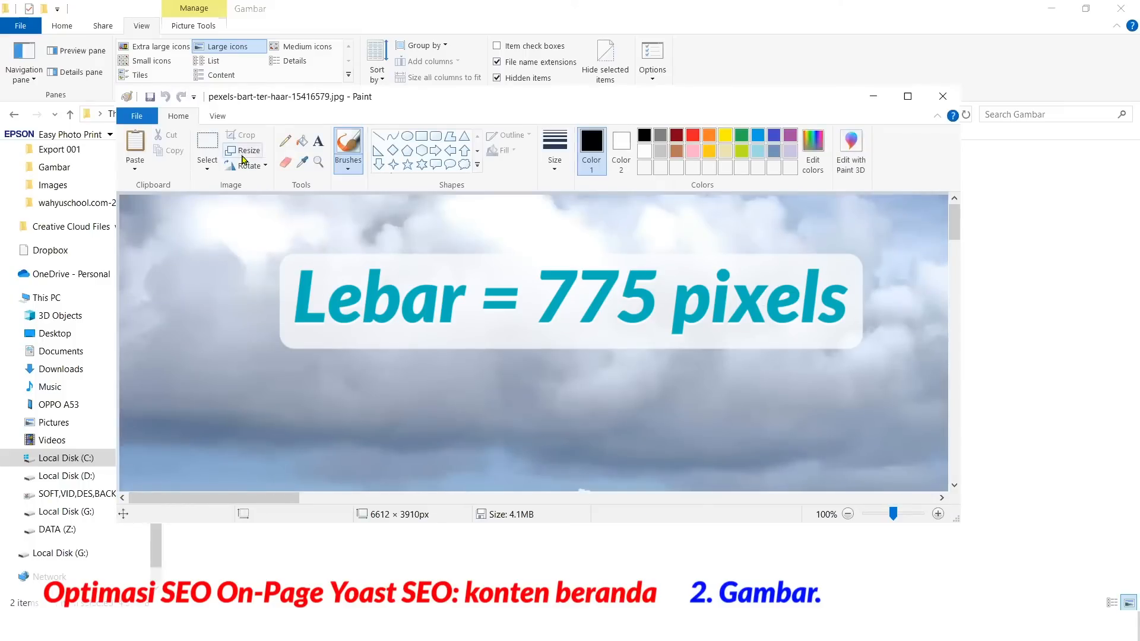
double_click(408, 100)
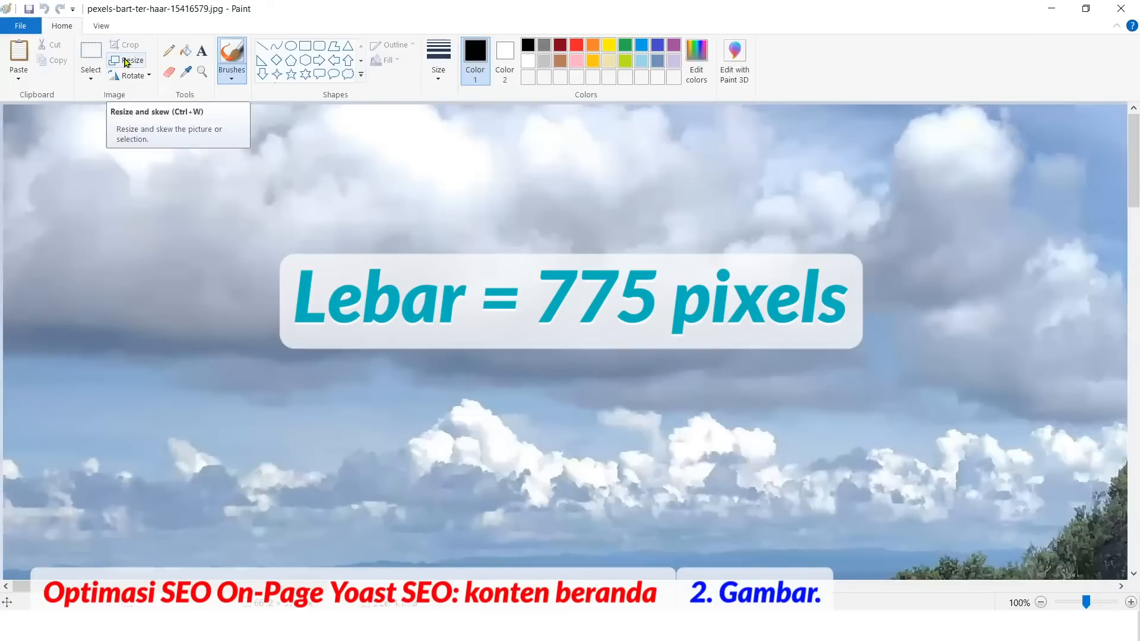
- Resize the photo by pixels to a horizontal size of 775, maintaining the aspect ratio
left_click(126, 62)
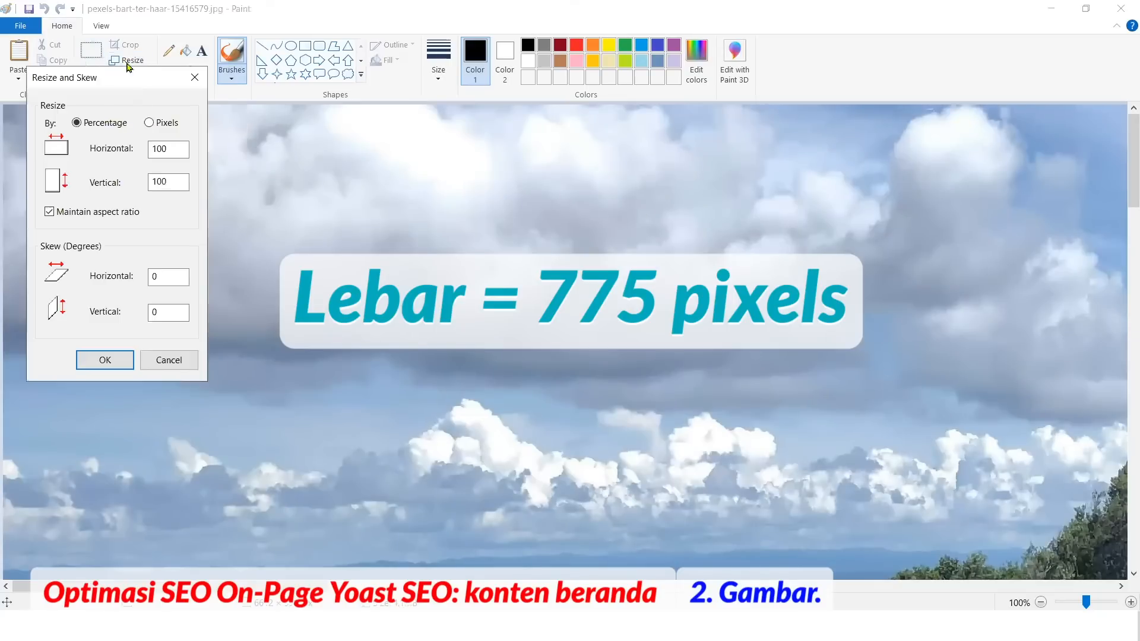
left_click(941, 66)
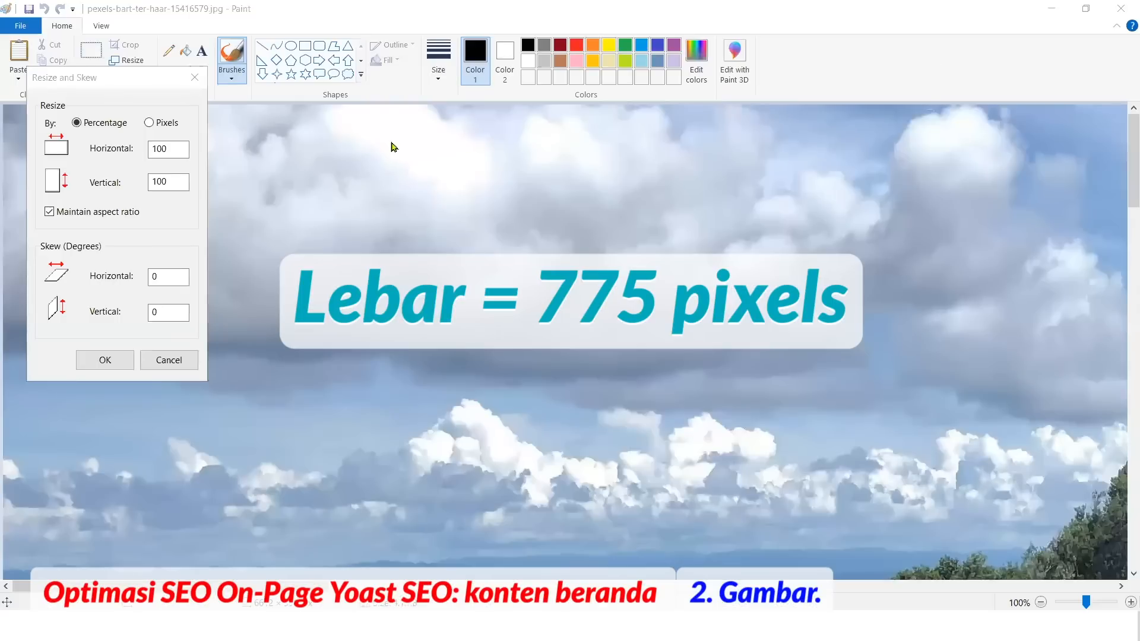
left_click(165, 123)
double_click(168, 151)
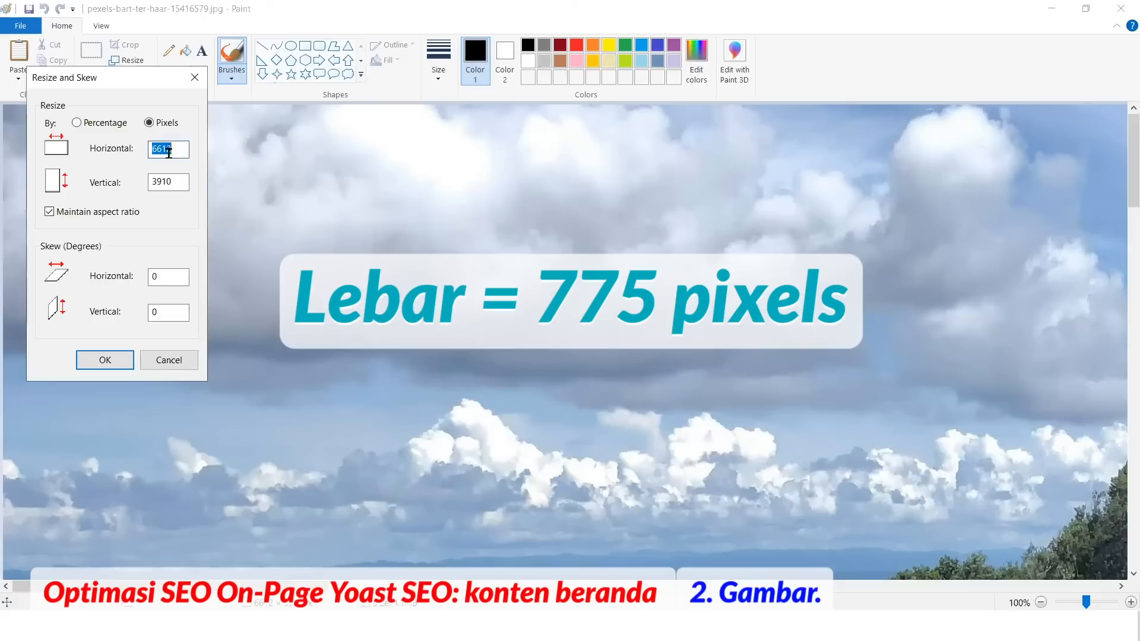
type("775")
left_click(102, 359)
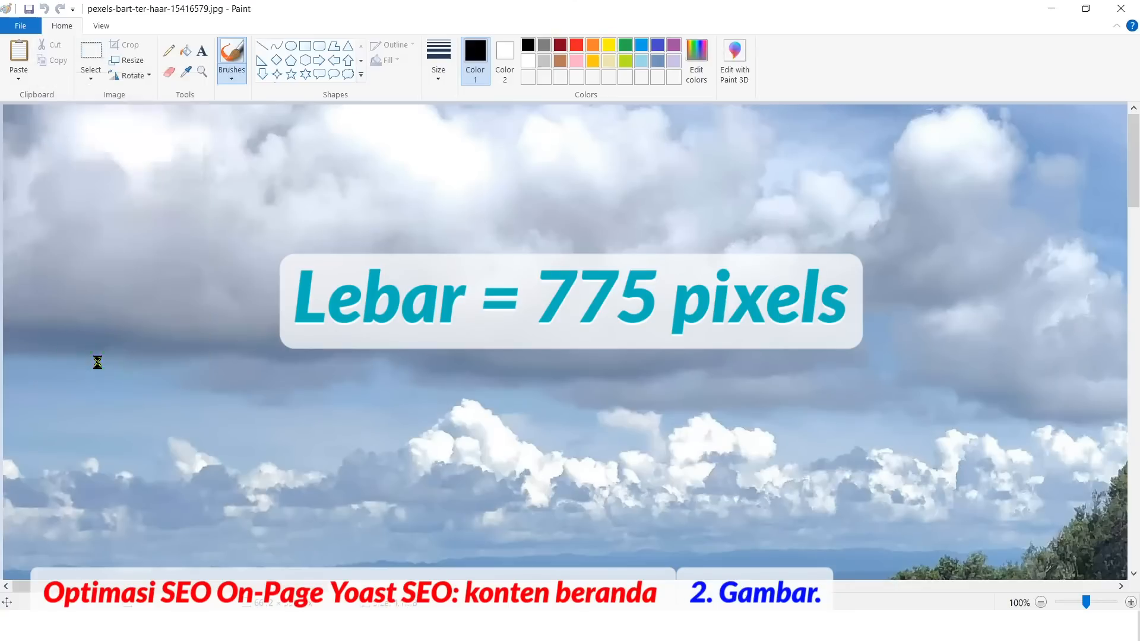
- Save the resized photo as a JPEG over wisata.JPG in the Gambar folder, replacing the existing file
left_click(26, 28)
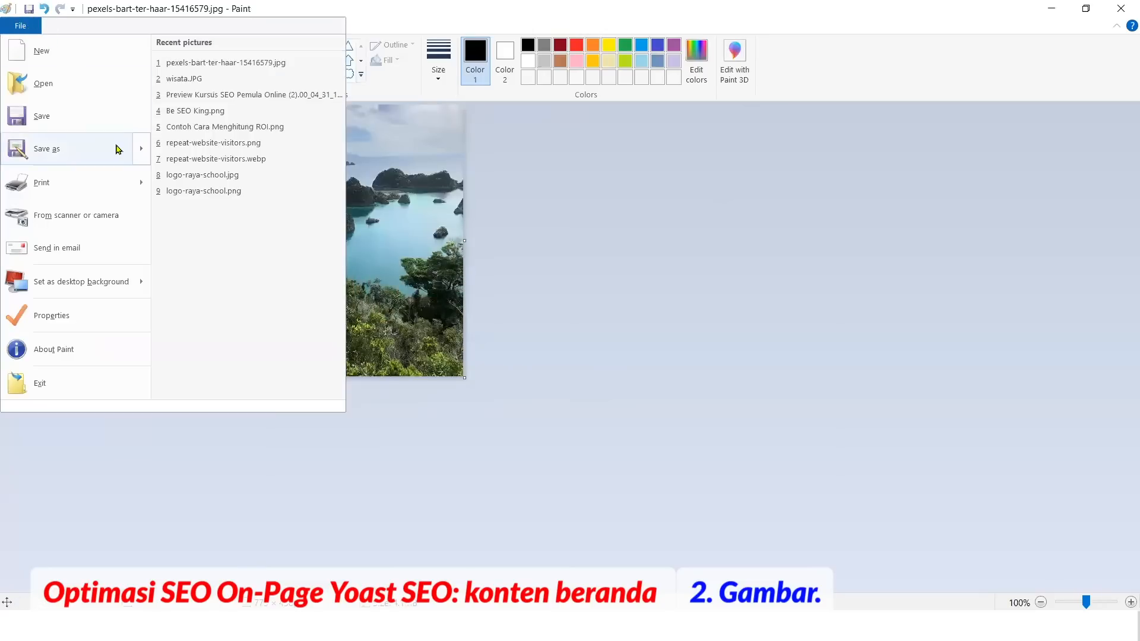
left_click(96, 149)
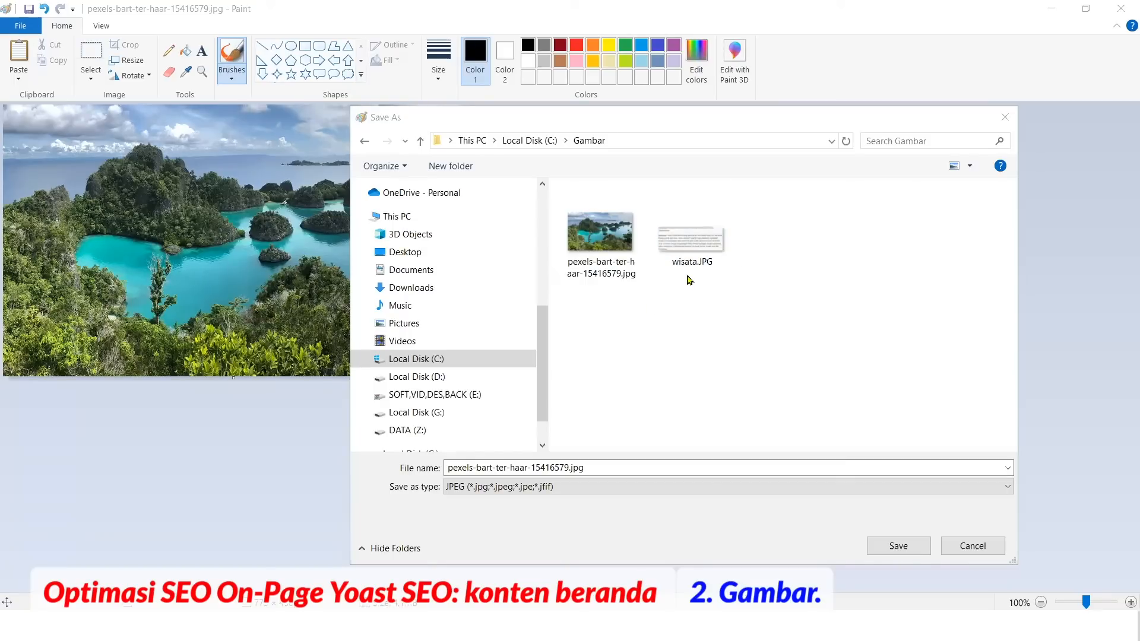
left_click(695, 249)
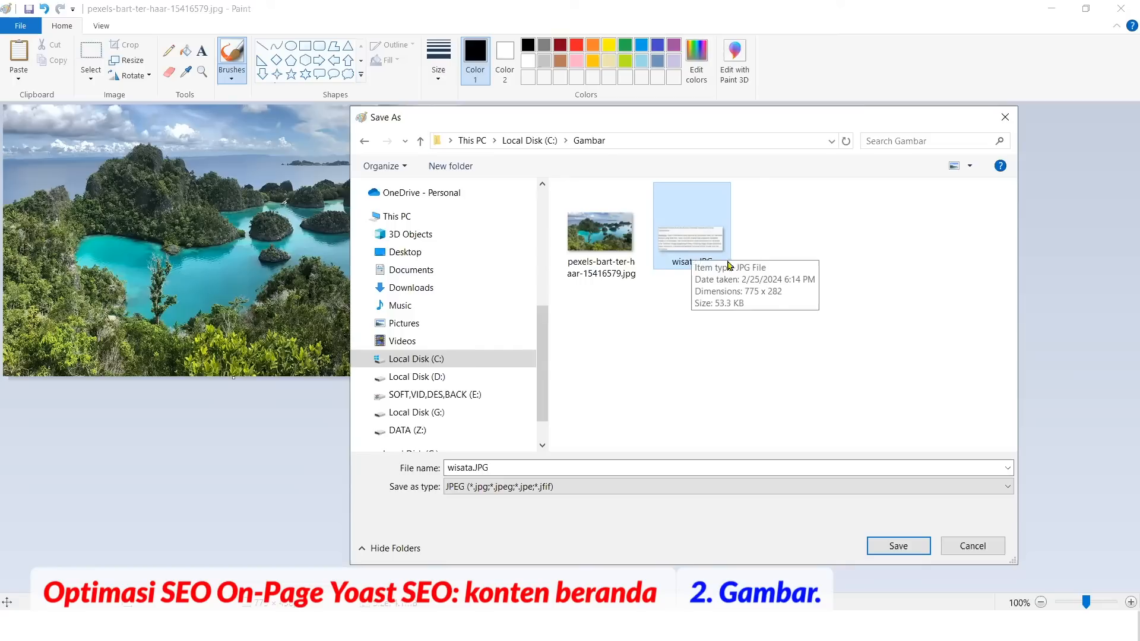
left_click(884, 547)
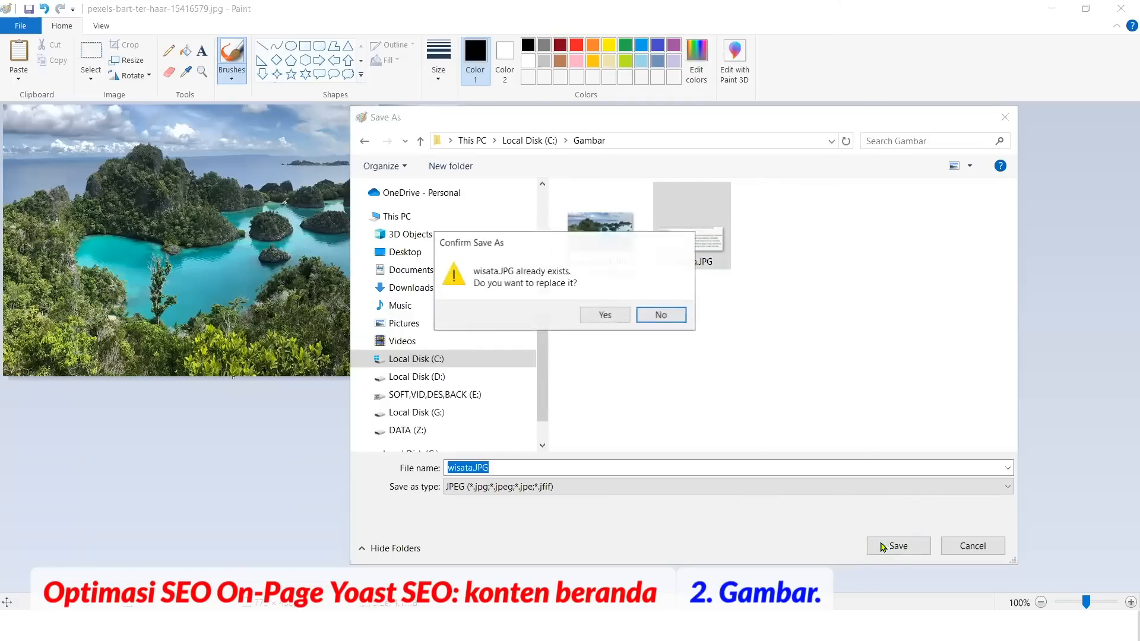
left_click(605, 316)
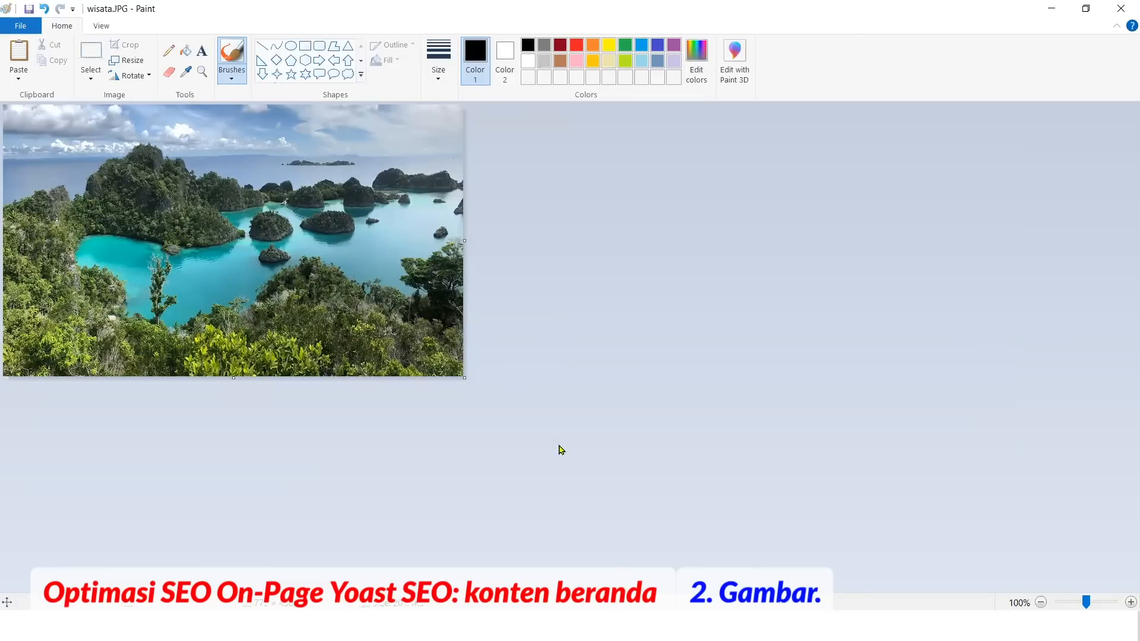
- Switch to the page editor in the Opera browser and insert a Gambar block between the opening line and the "Indonesia" paragraph
left_click(597, 622)
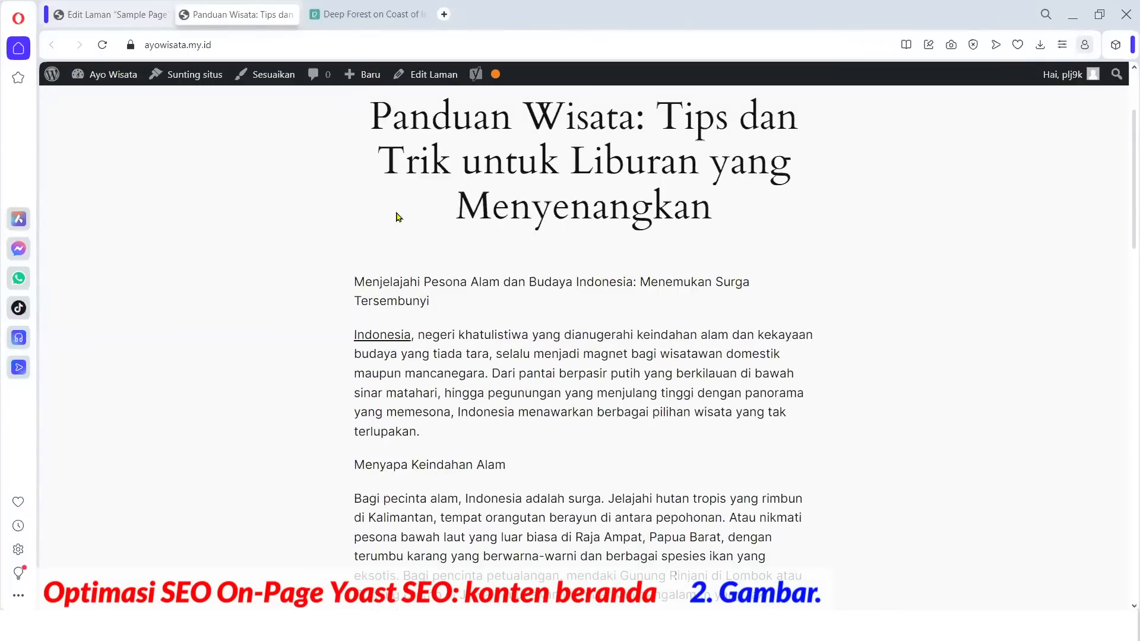
left_click(130, 16)
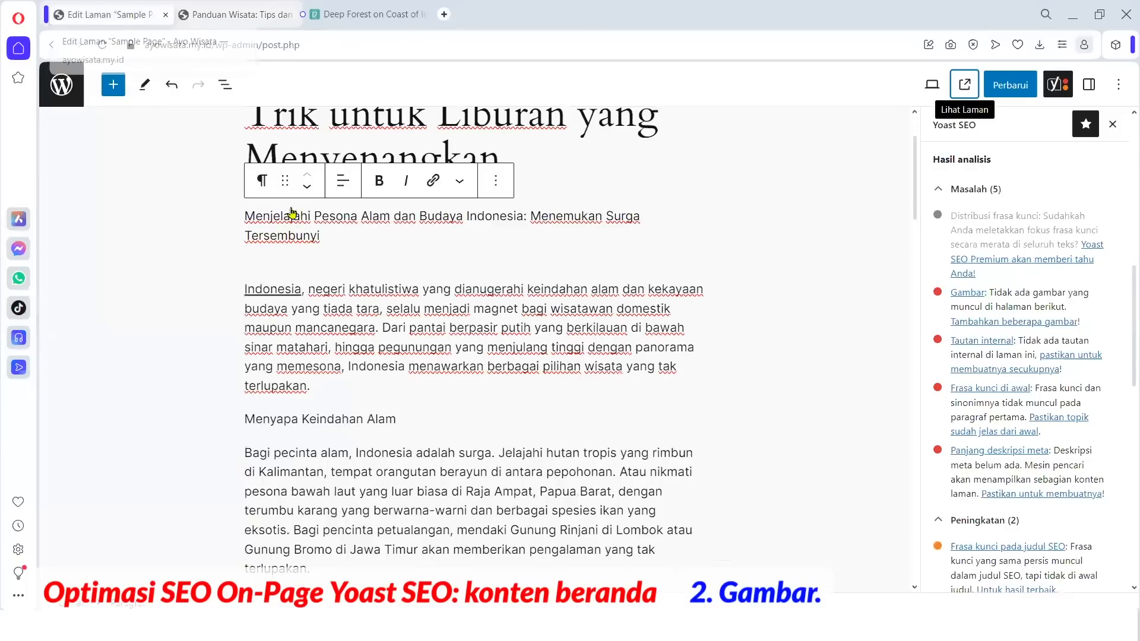
left_click(112, 87)
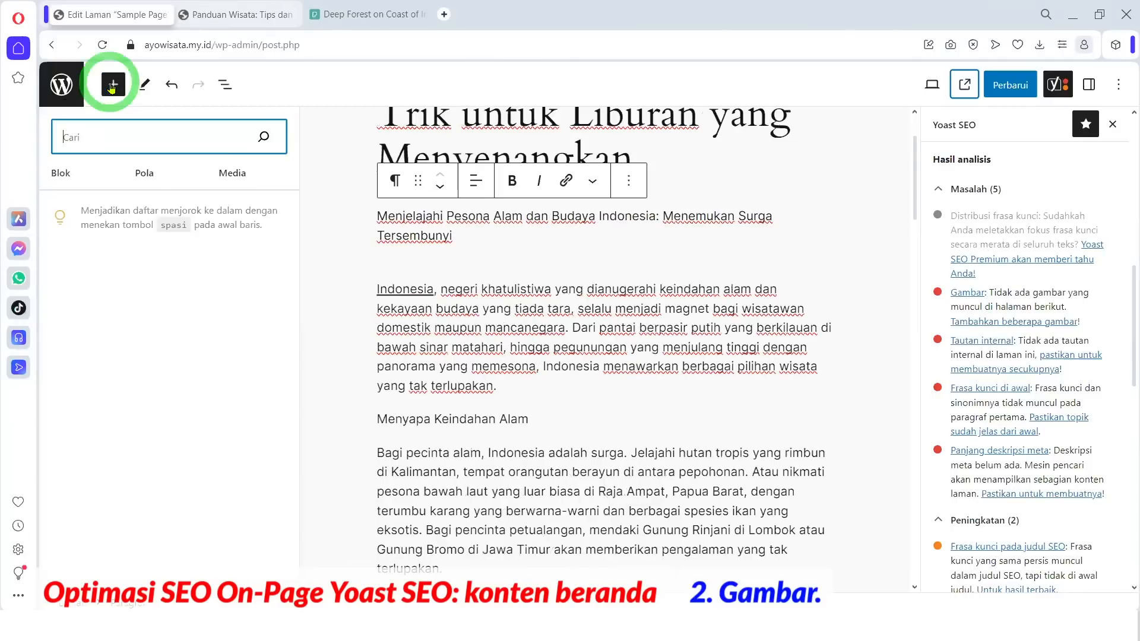
scroll(92, 261, "down", 5)
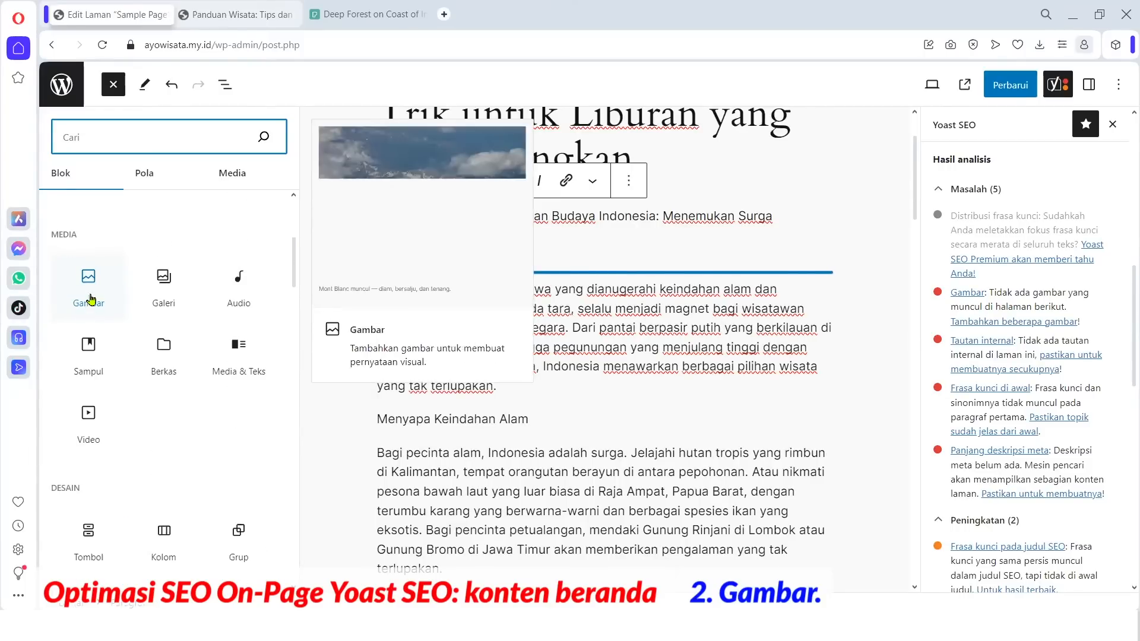
left_click_drag(88, 284, 492, 252)
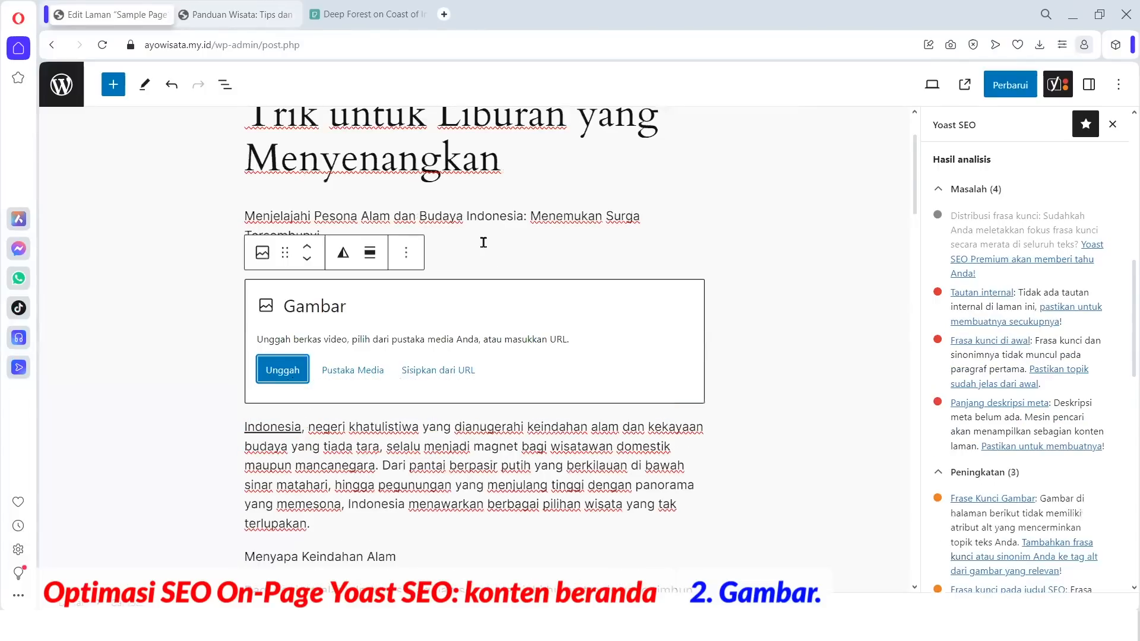
- Upload wisata.JPG from the Gambar folder on Local Disk (C:) into the new image block
left_click(284, 371)
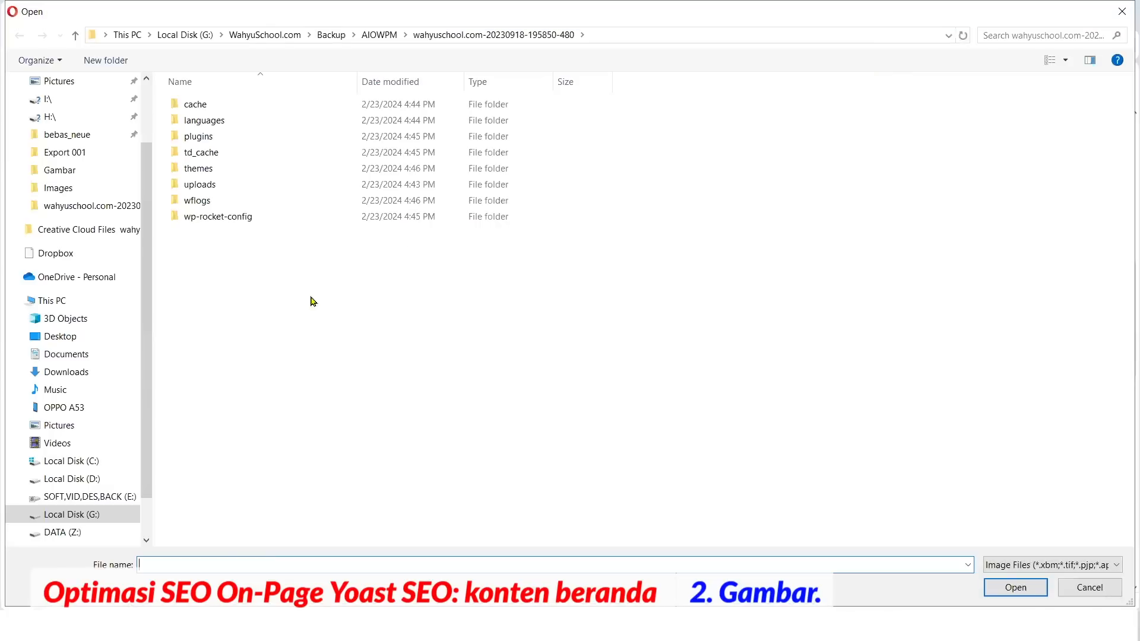
left_click(92, 461)
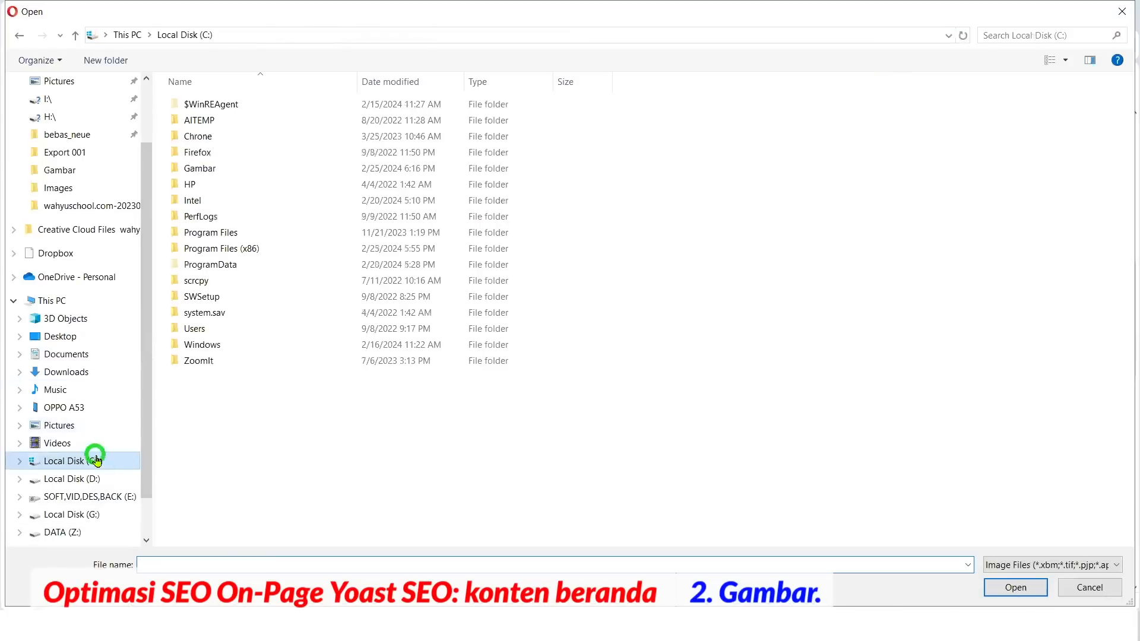
double_click(190, 169)
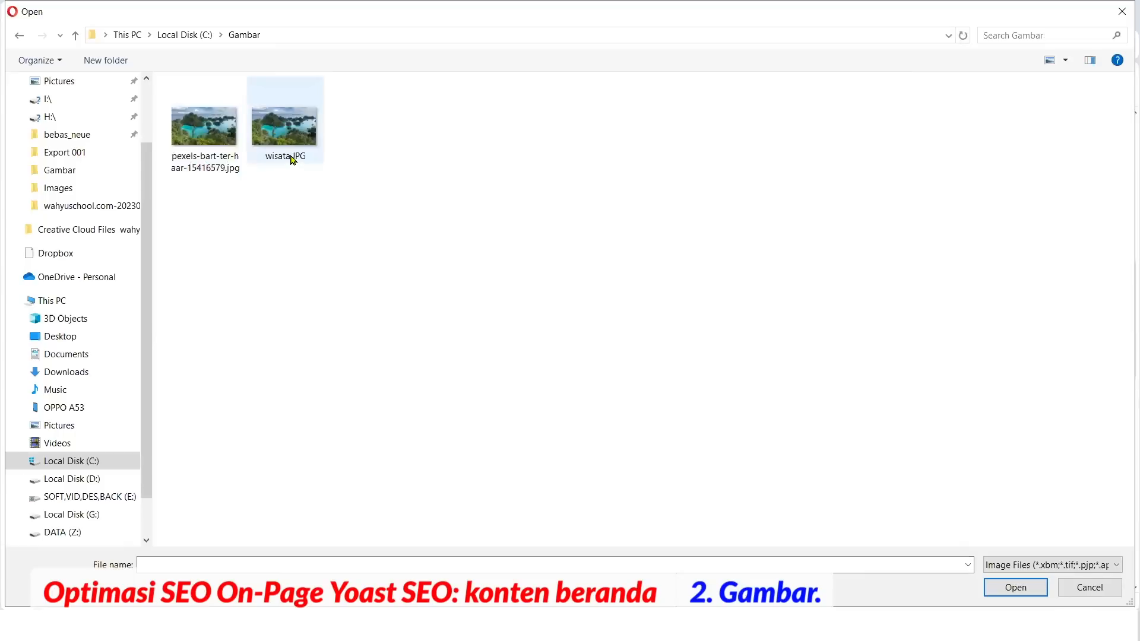
left_click(275, 124)
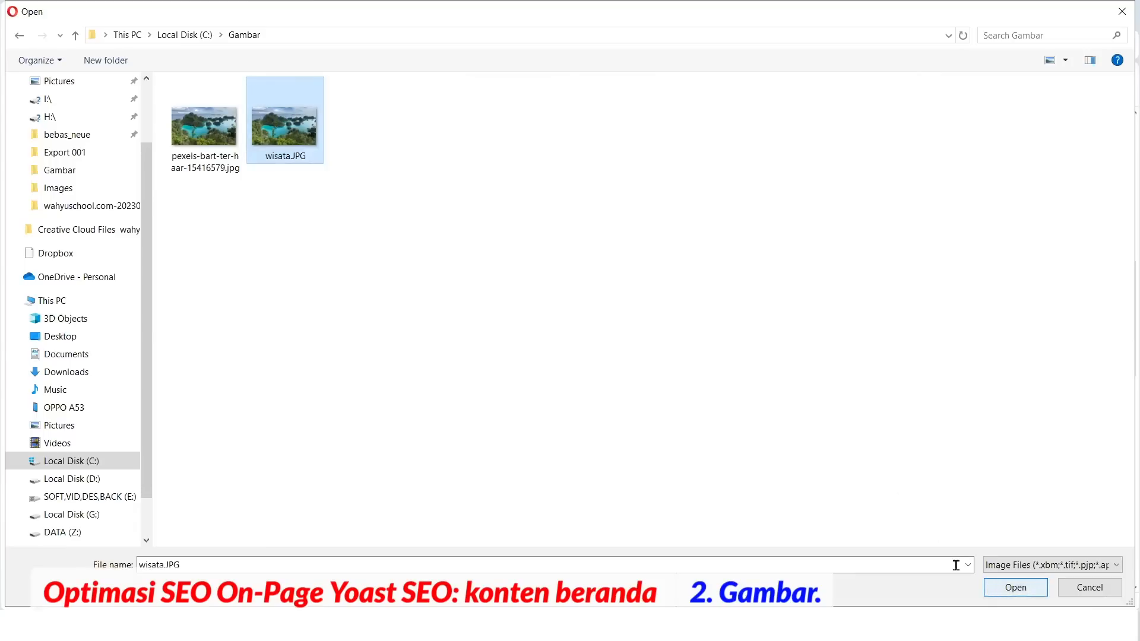
left_click(1017, 588)
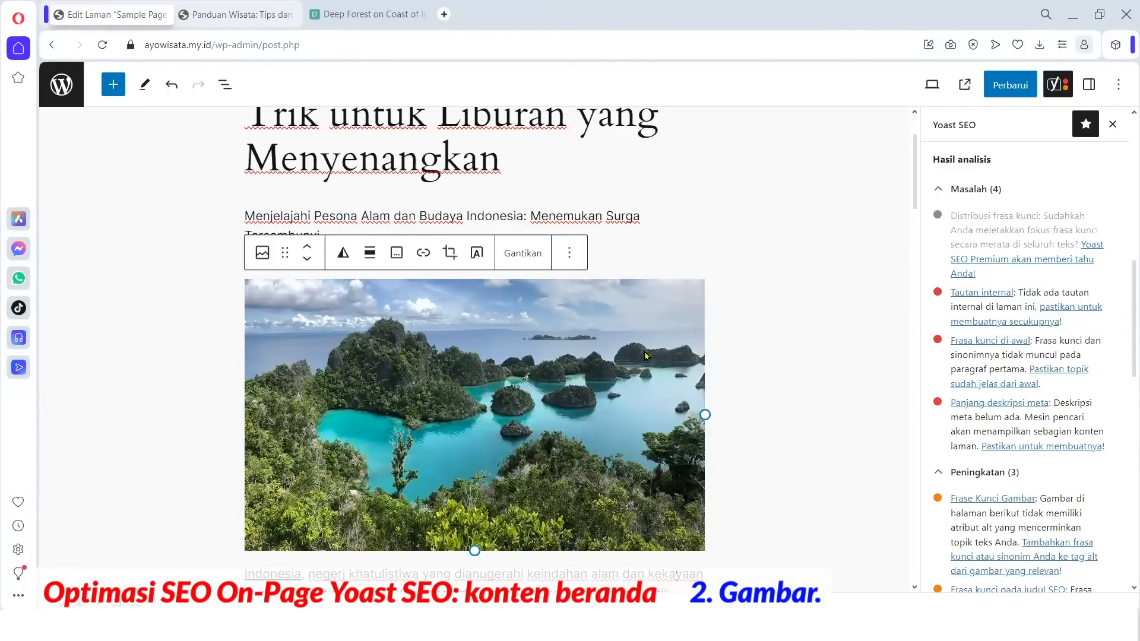
- Review the inserted image within the article and examine the Yoast SEO analysis results for images
scroll(563, 341, "down", 3)
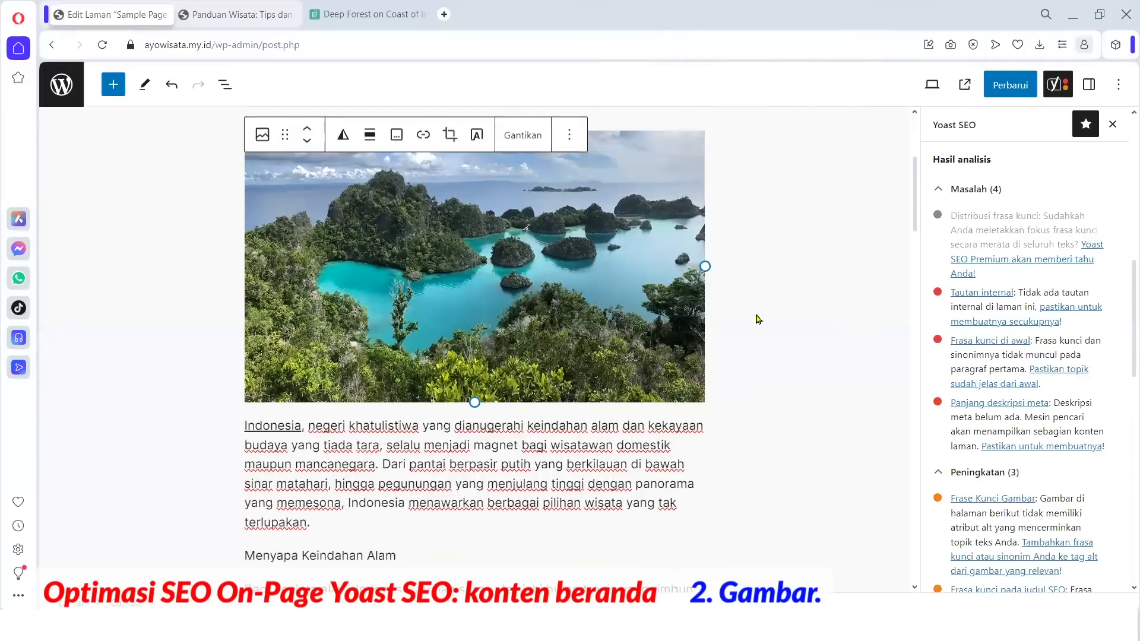
scroll(1044, 313, "down", 5)
scroll(1043, 313, "down", 4)
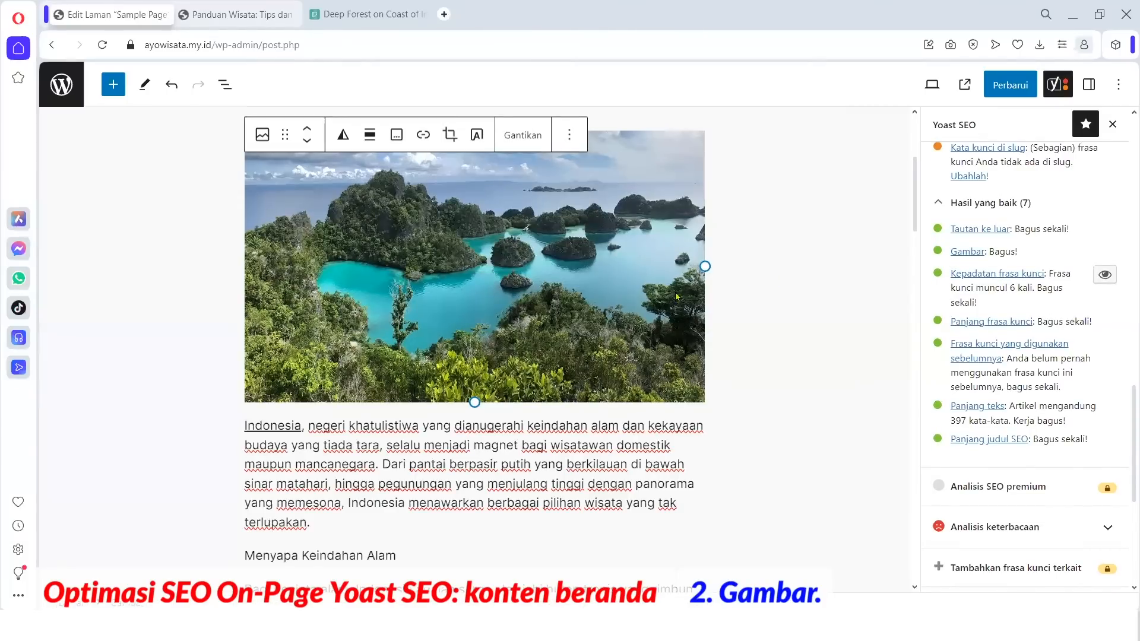
scroll(688, 270, "down", 3)
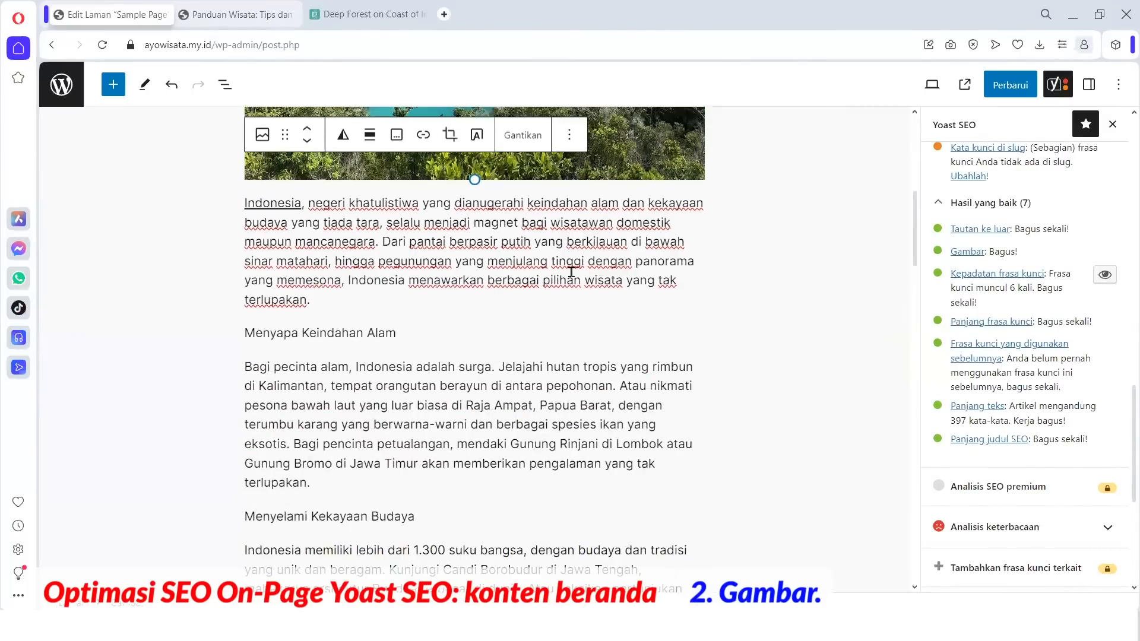
scroll(571, 272, "down", 2)
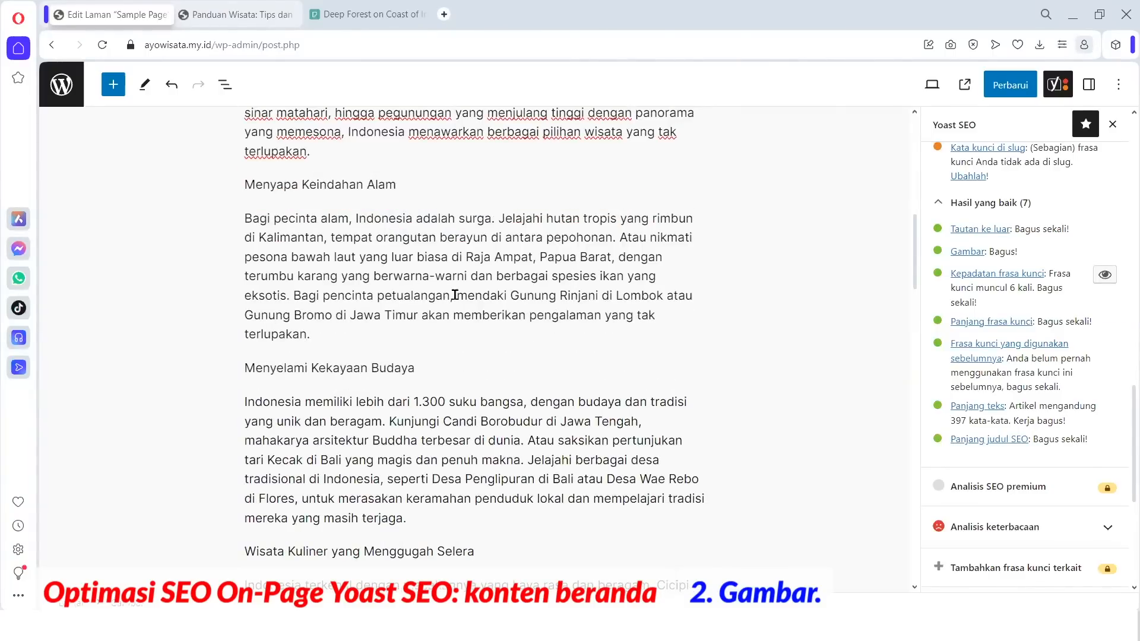
scroll(439, 290, "down", 9)
scroll(461, 299, "down", 3)
scroll(461, 299, "up", 5)
scroll(461, 298, "up", 2)
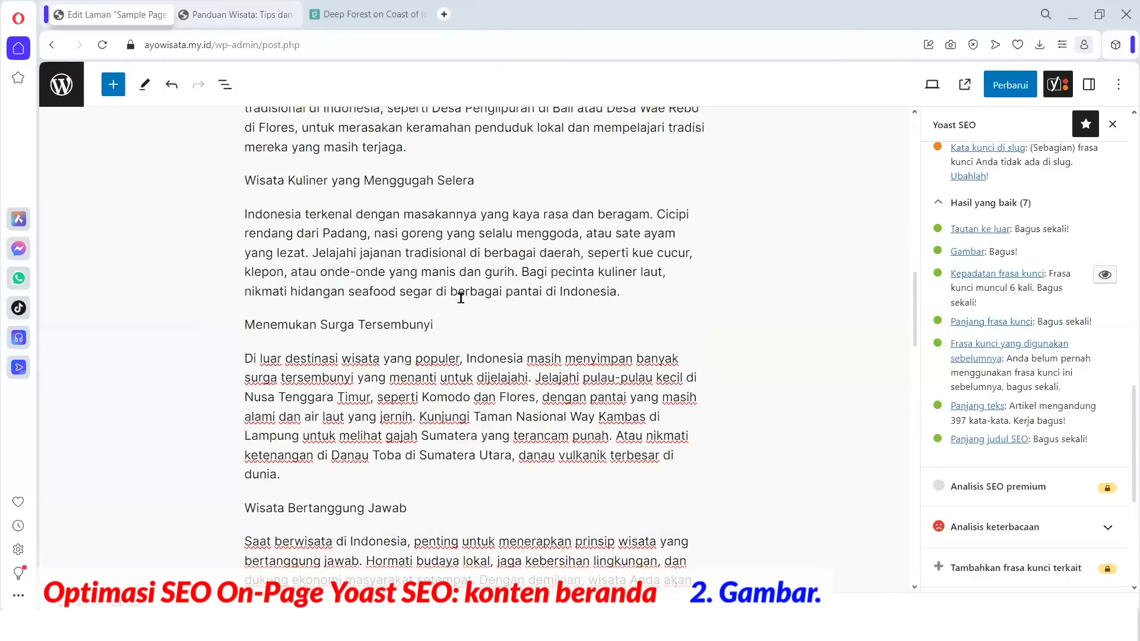
scroll(461, 298, "up", 8)
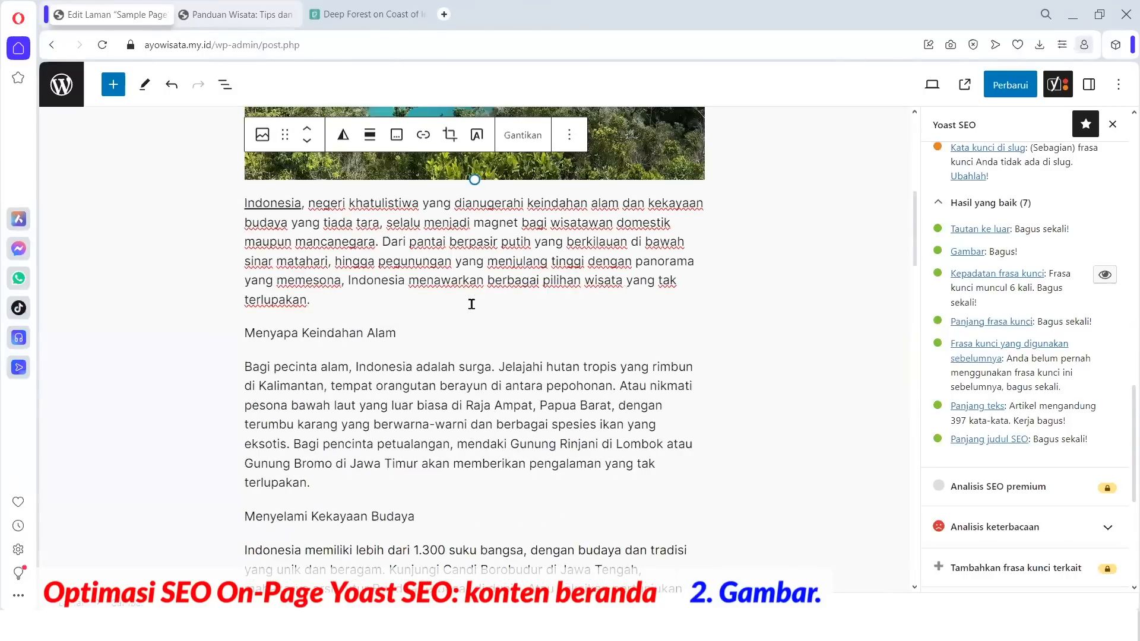
scroll(474, 310, "up", 3)
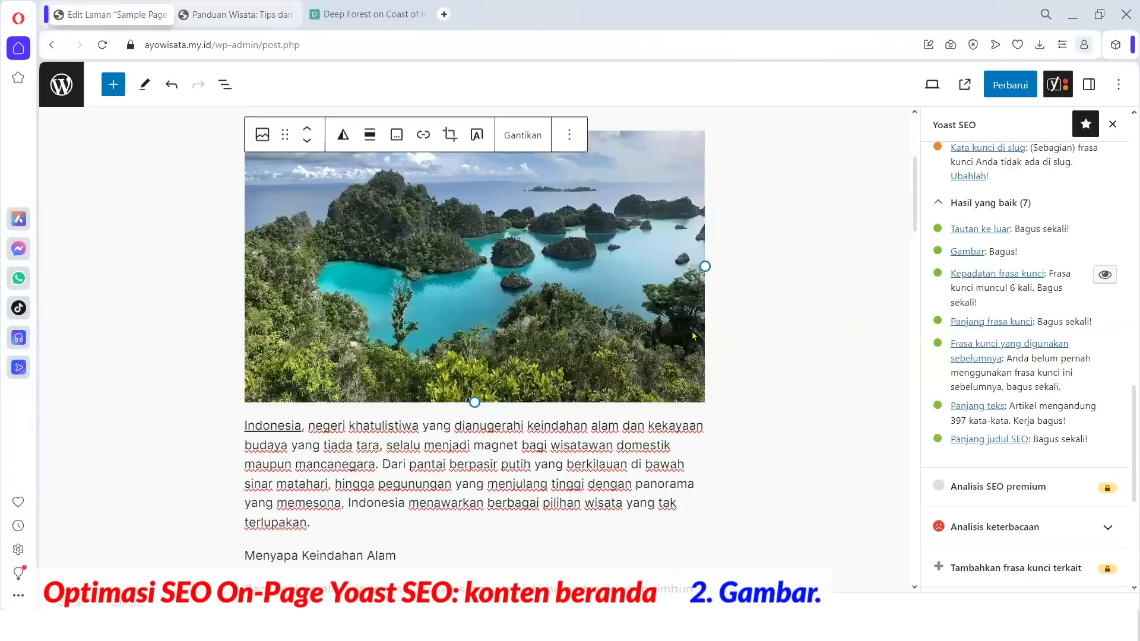
scroll(1013, 359, "up", 5)
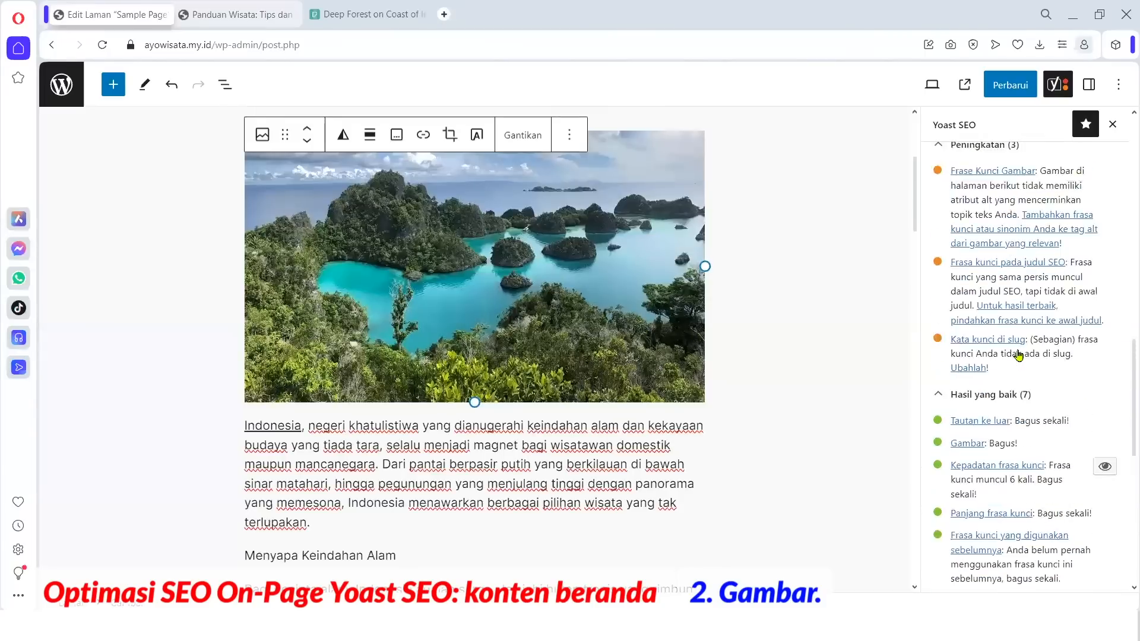